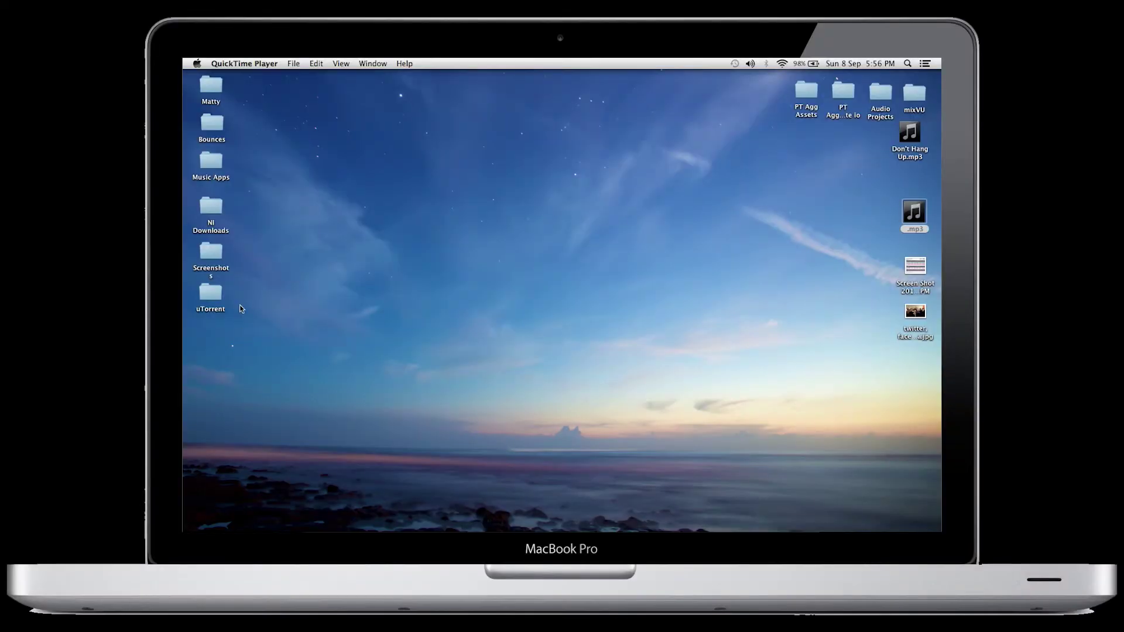
Select Headphones as the sound output, set volume near full, and close Sound settings.
{"action": "left_click", "coordinate": [198, 63]}
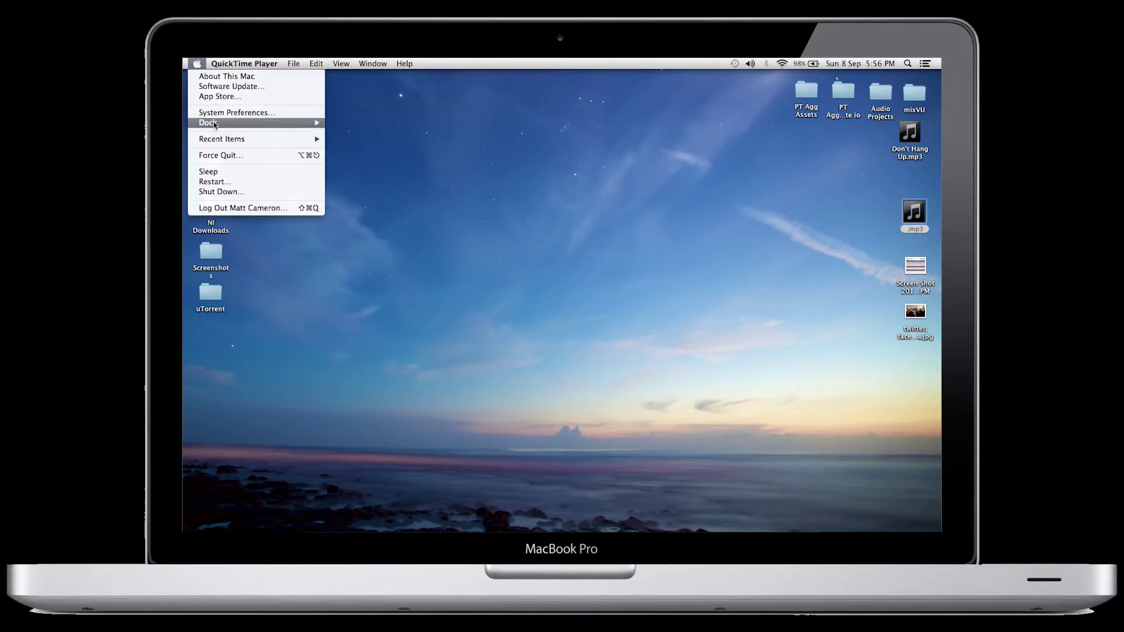
{"action": "left_click", "coordinate": [234, 112]}
{"action": "left_click", "coordinate": [711, 260]}
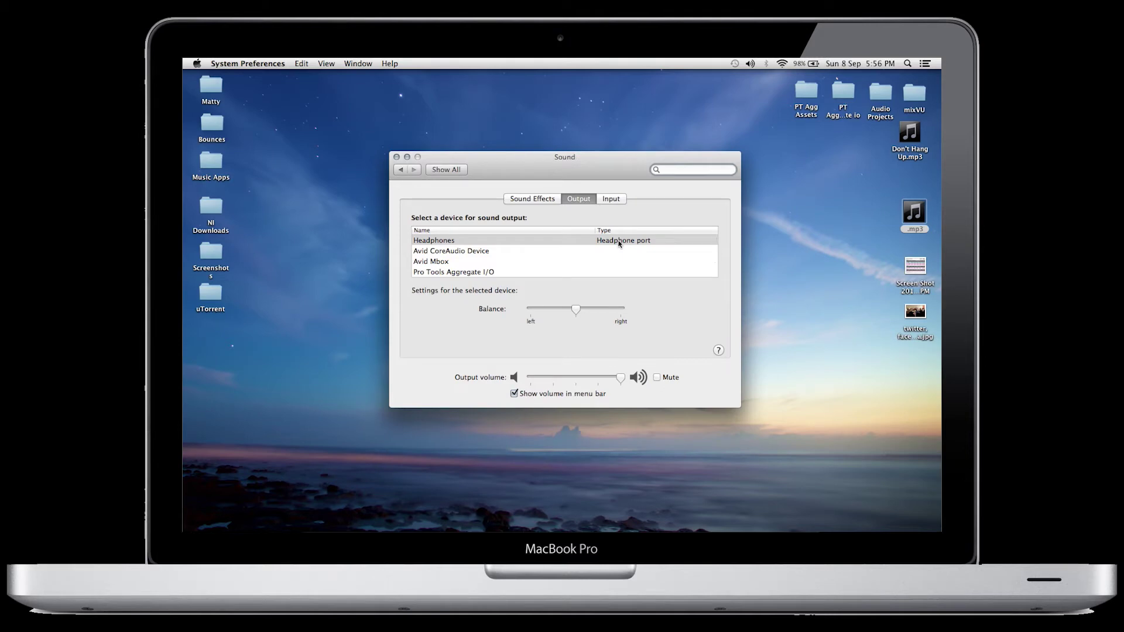
{"action": "left_click", "coordinate": [620, 379]}
{"action": "left_click", "coordinate": [397, 157]}
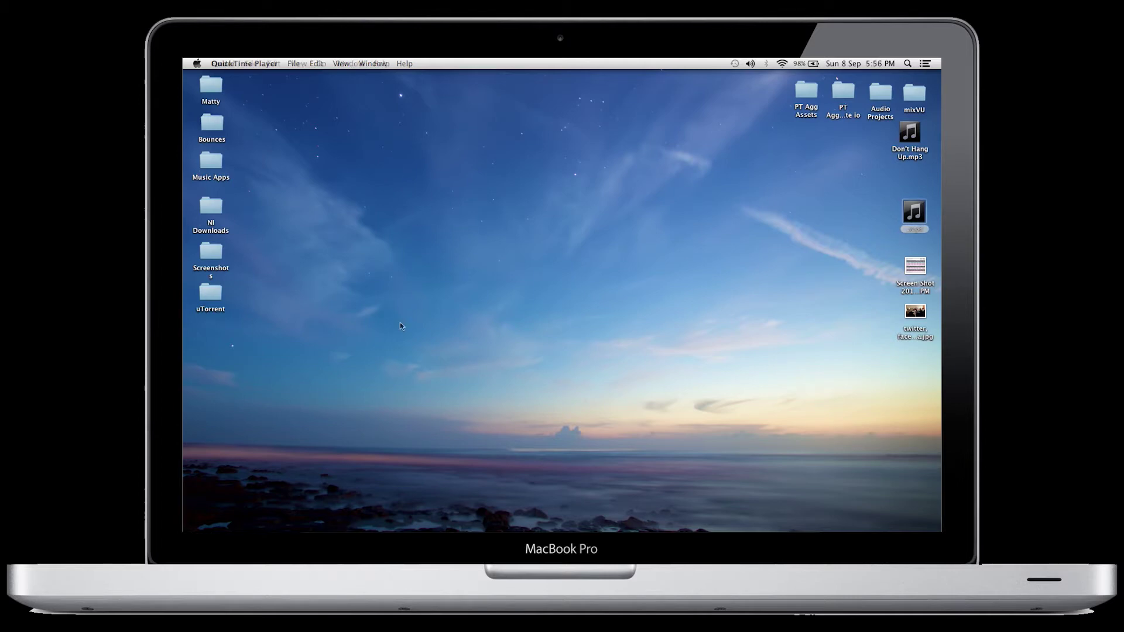
{"action": "mouse_move", "coordinate": [722, 509]}
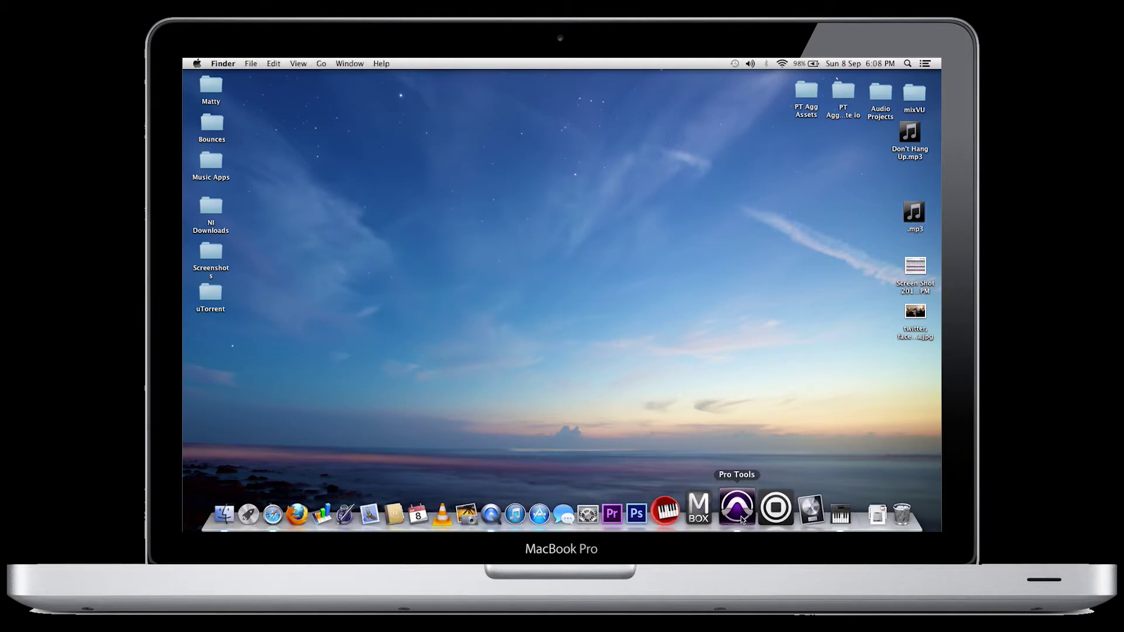
Switch to Pro Tools and show the 'Aggregate io setup' Edit window.
{"action": "left_click", "coordinate": [738, 509]}
{"action": "right_click", "coordinate": [741, 519]}
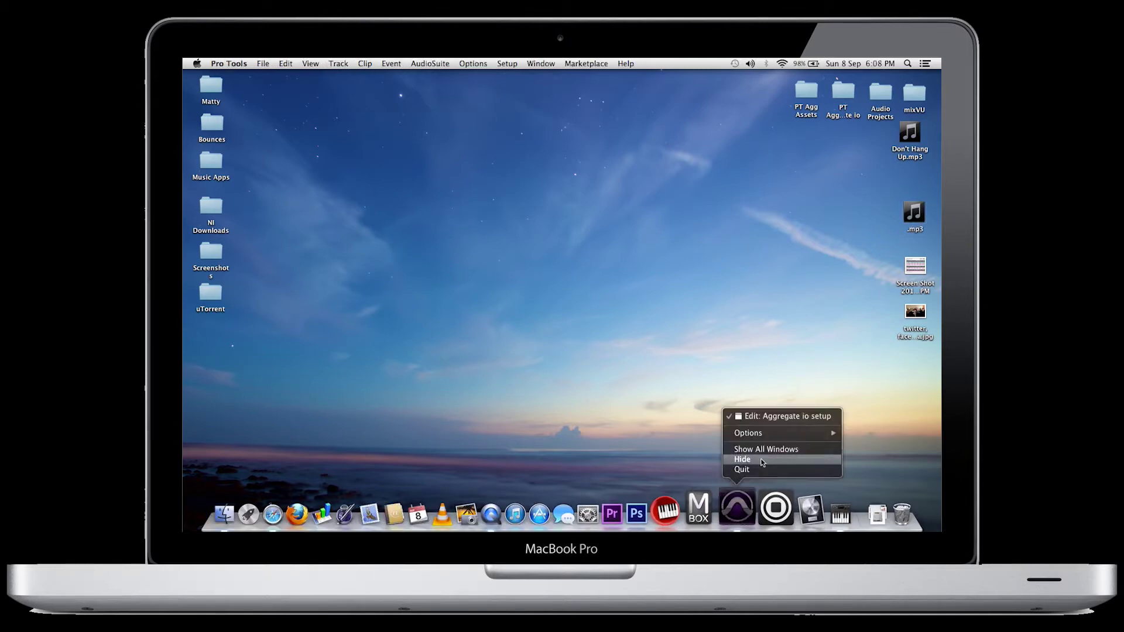
{"action": "left_click", "coordinate": [776, 421]}
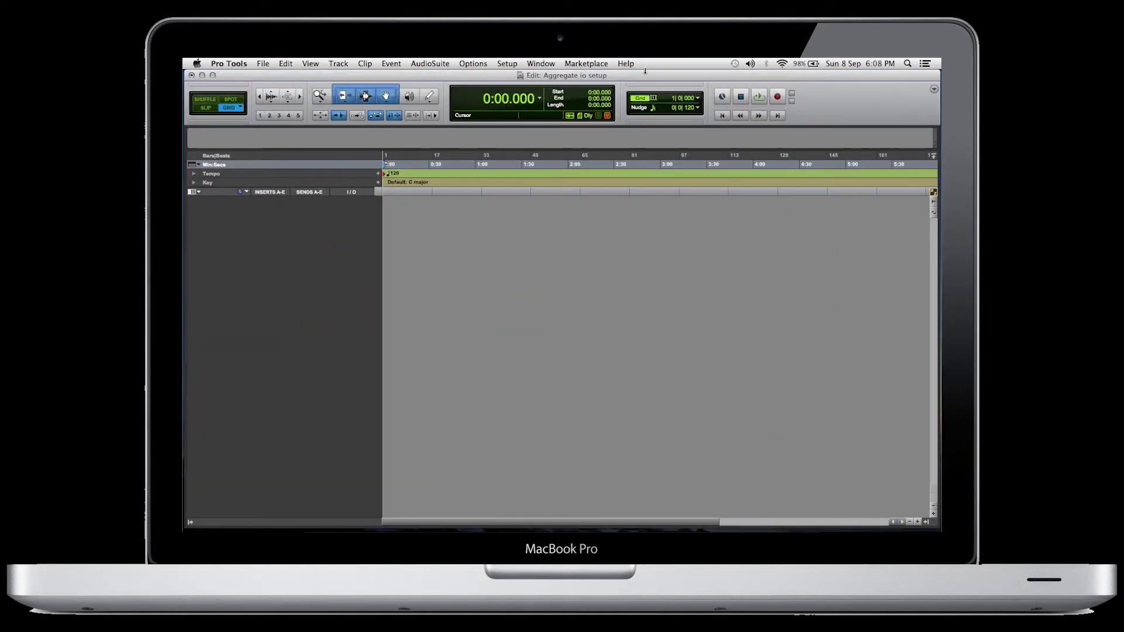
Keep Pro Tools Aggregate I/O as the Playback Engine device and confirm the settings.
{"action": "left_click", "coordinate": [507, 63]}
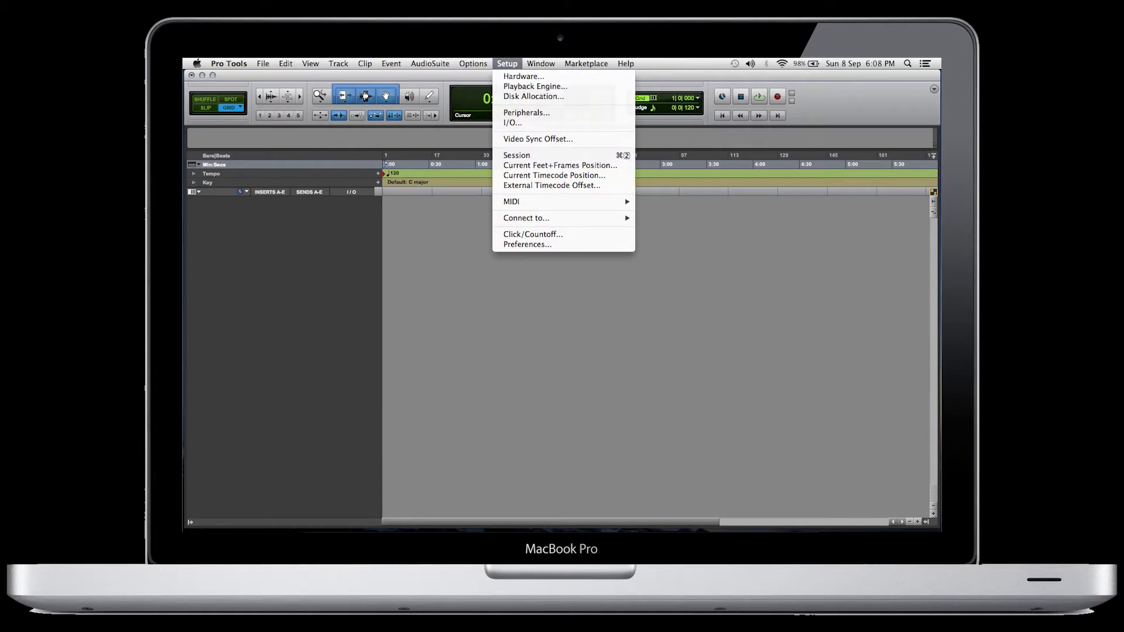
{"action": "left_click", "coordinate": [513, 88]}
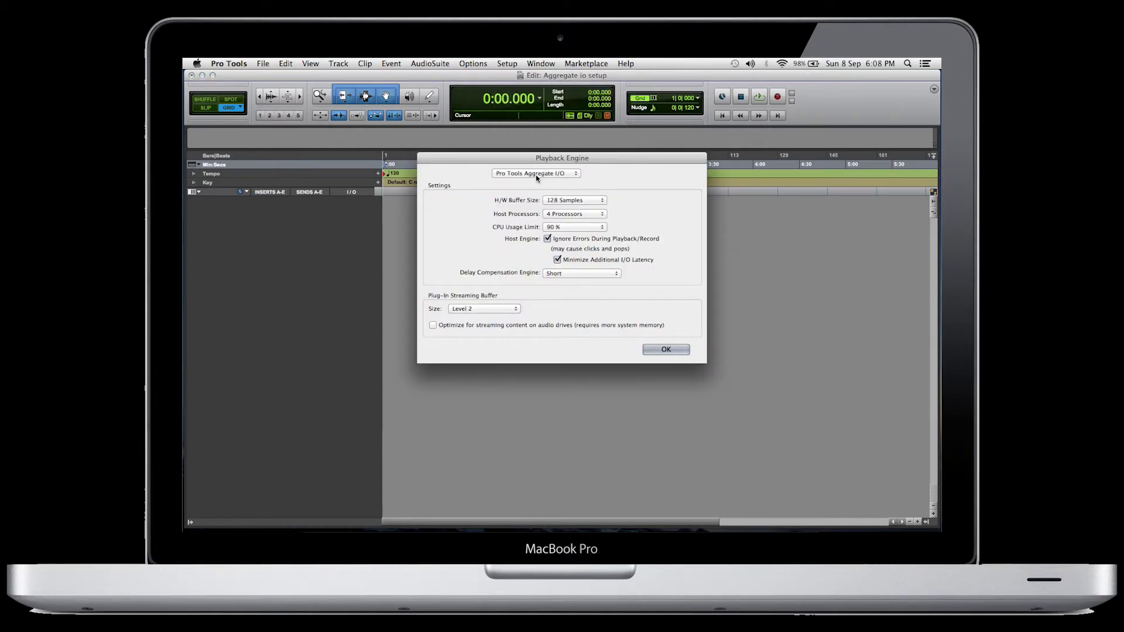
{"action": "left_click", "coordinate": [535, 174]}
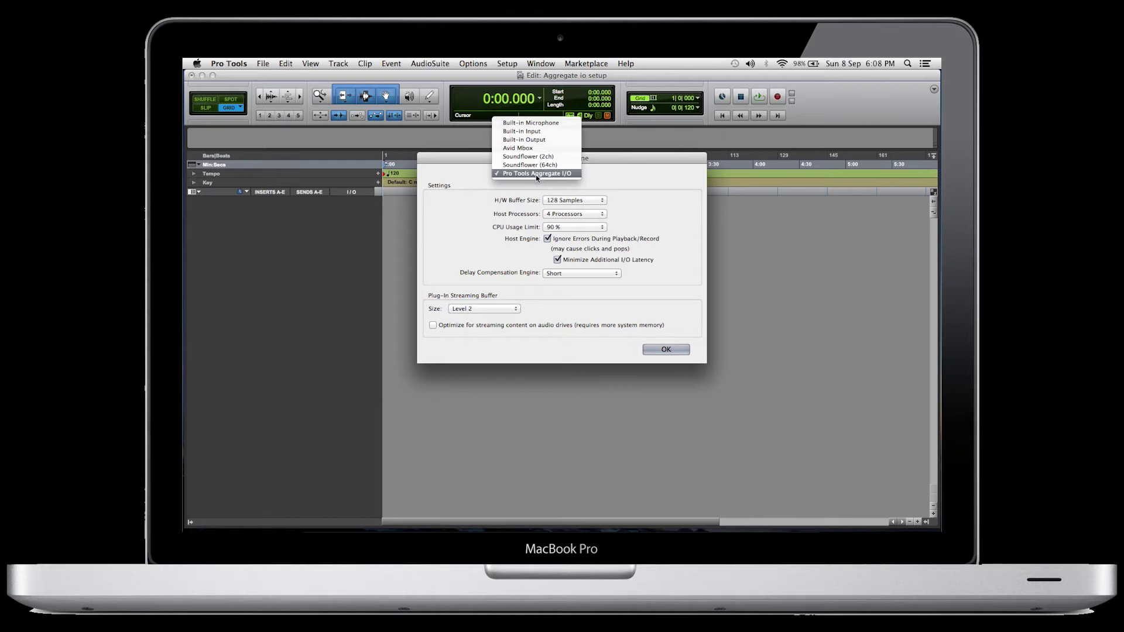
{"action": "left_click", "coordinate": [643, 182]}
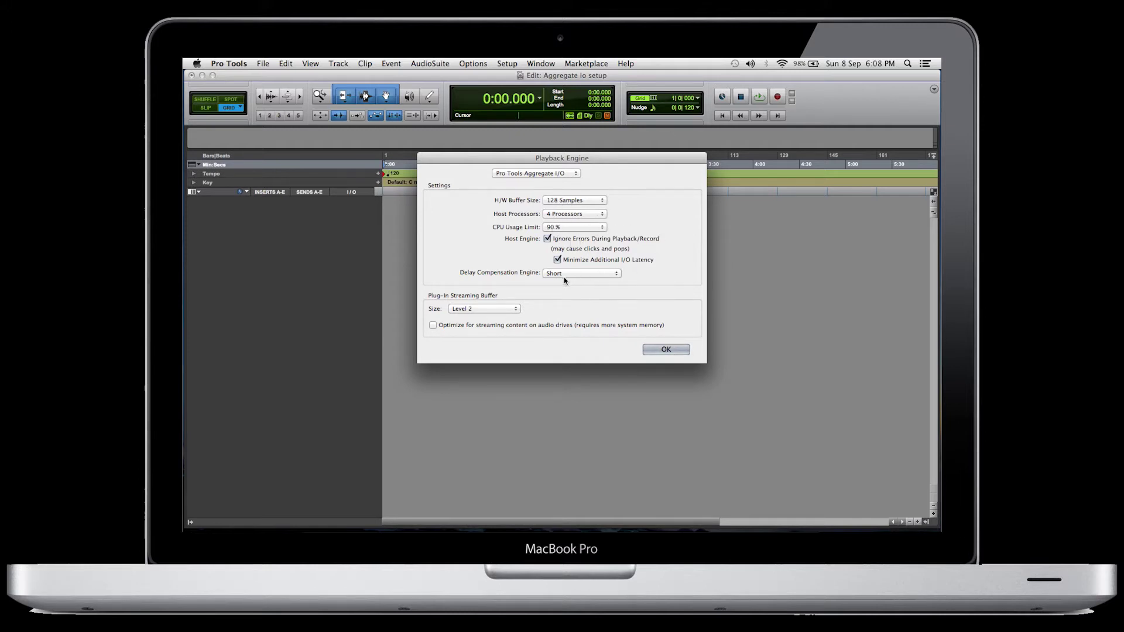
{"action": "left_click", "coordinate": [662, 350]}
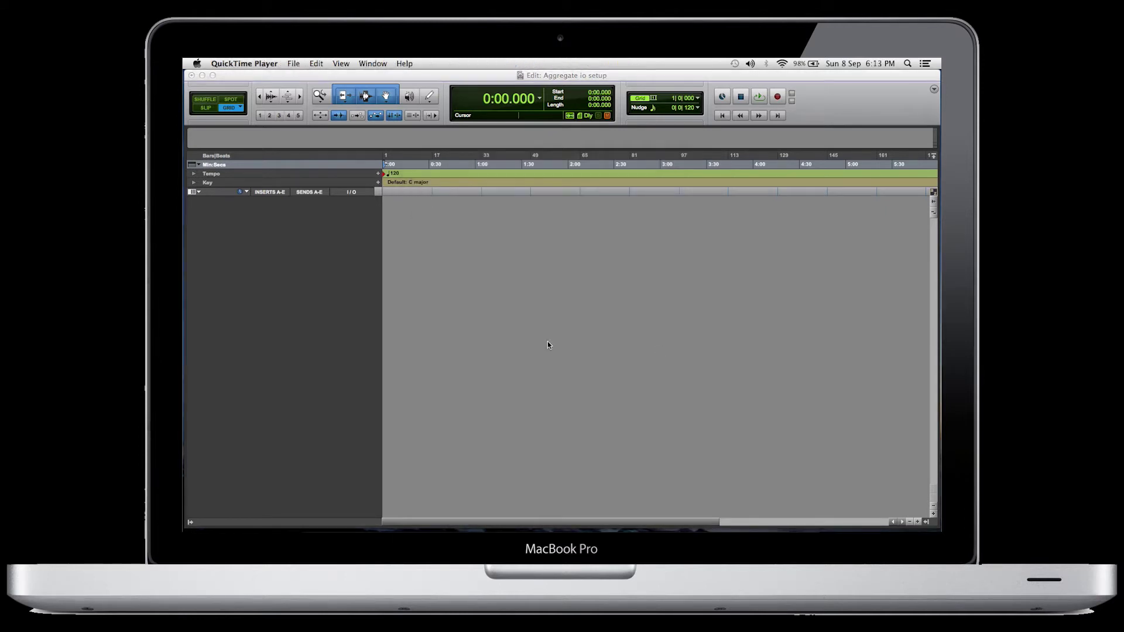
{"action": "left_click", "coordinate": [518, 307]}
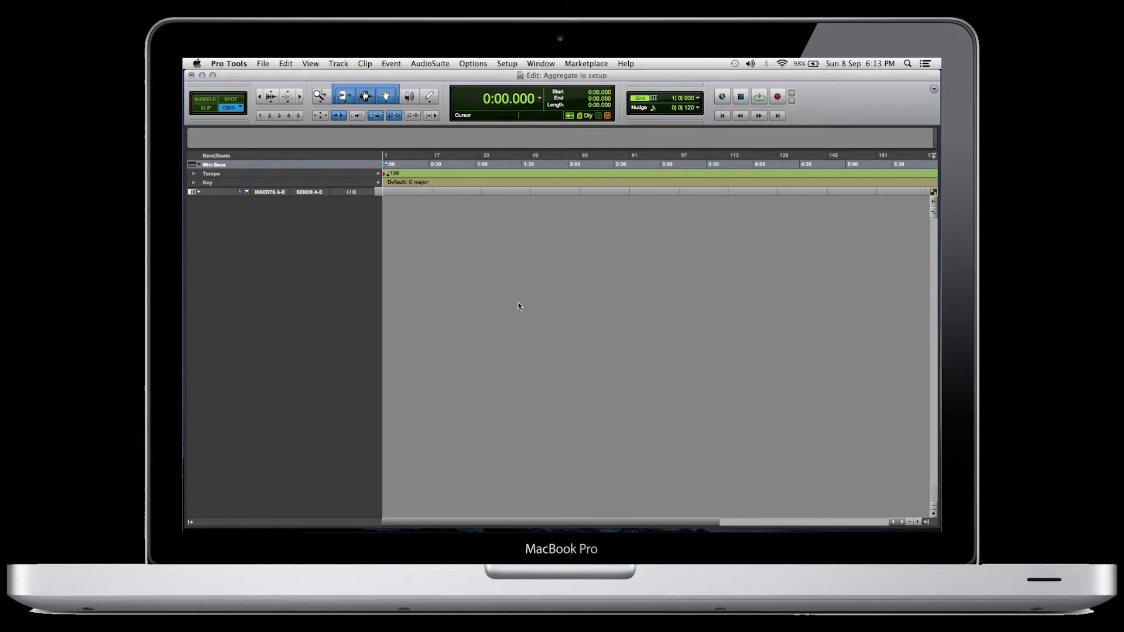
{"action": "left_click", "coordinate": [507, 63]}
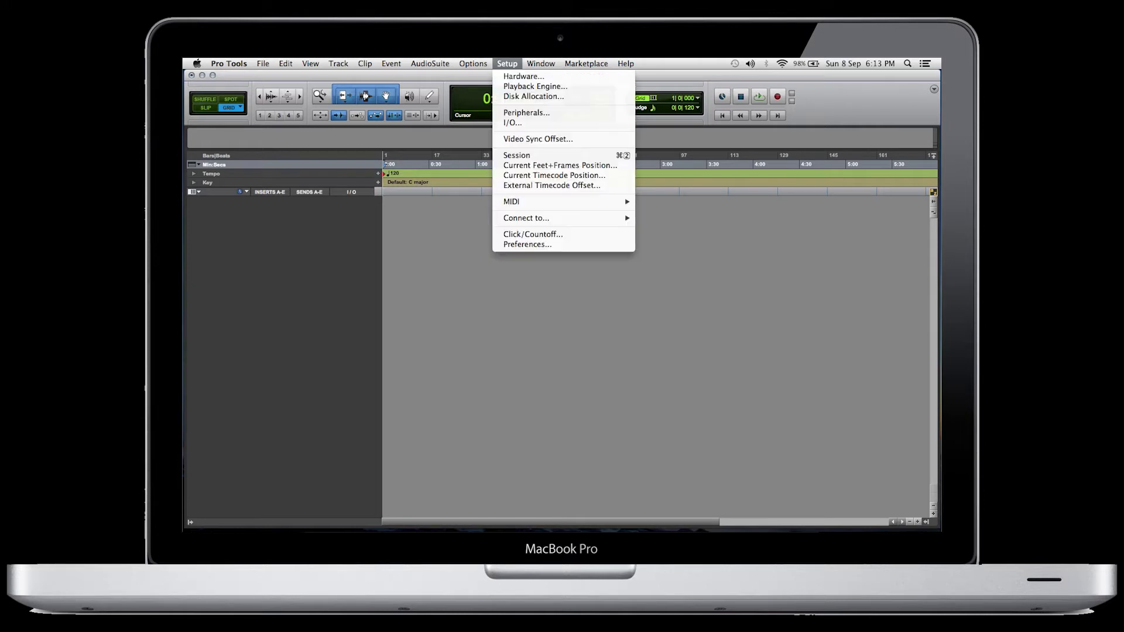
{"action": "left_click", "coordinate": [514, 124]}
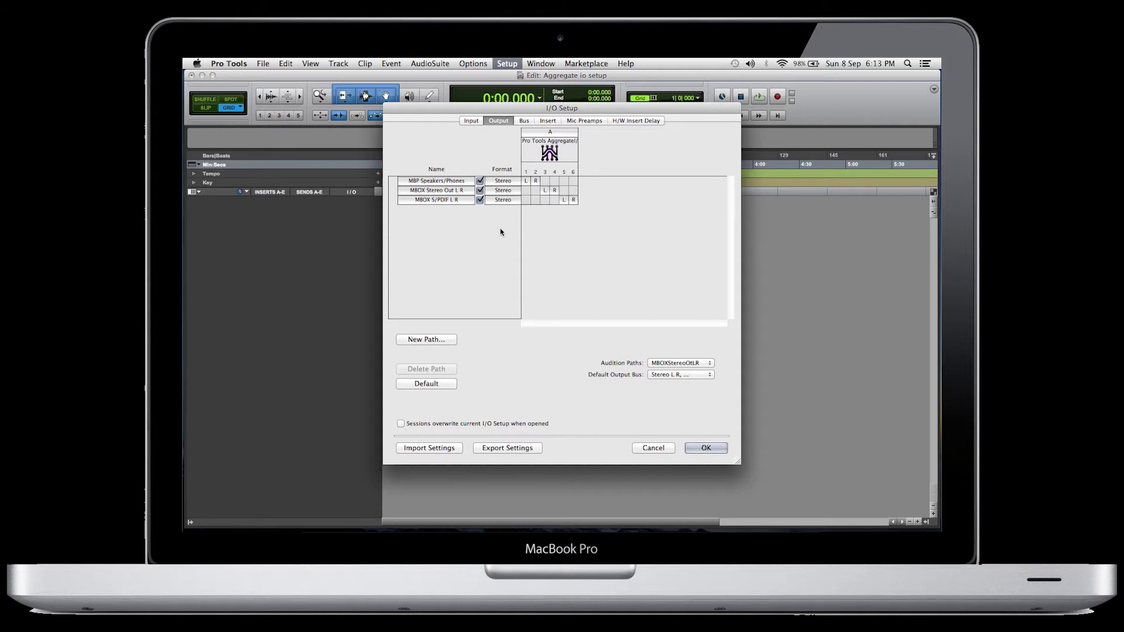
{"action": "left_click", "coordinate": [472, 119]}
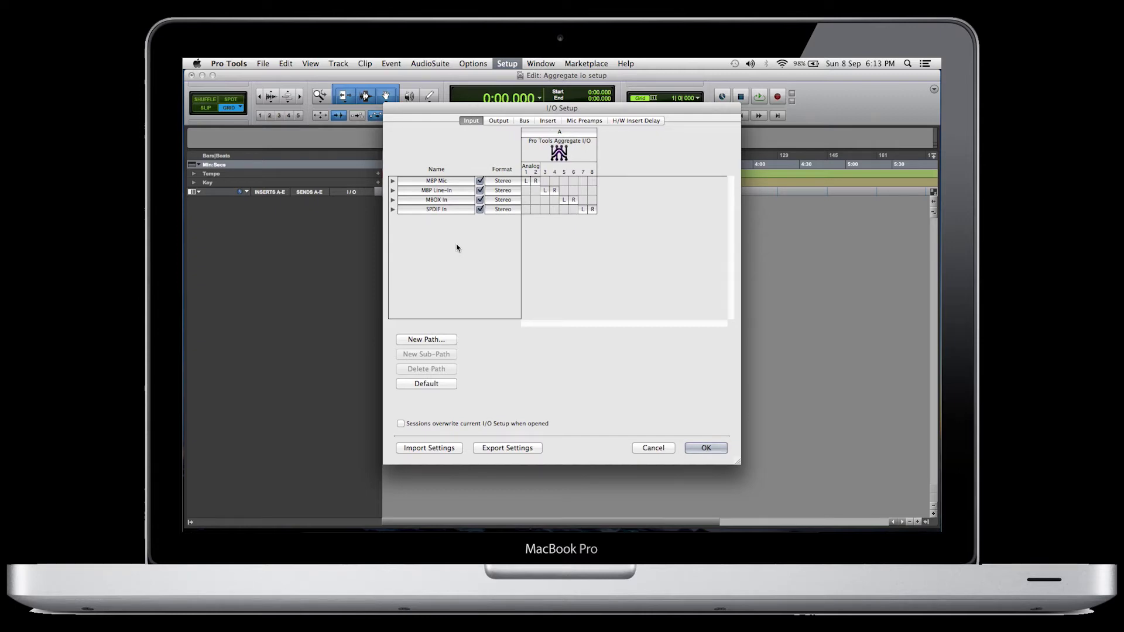
{"action": "left_click", "coordinate": [699, 448]}
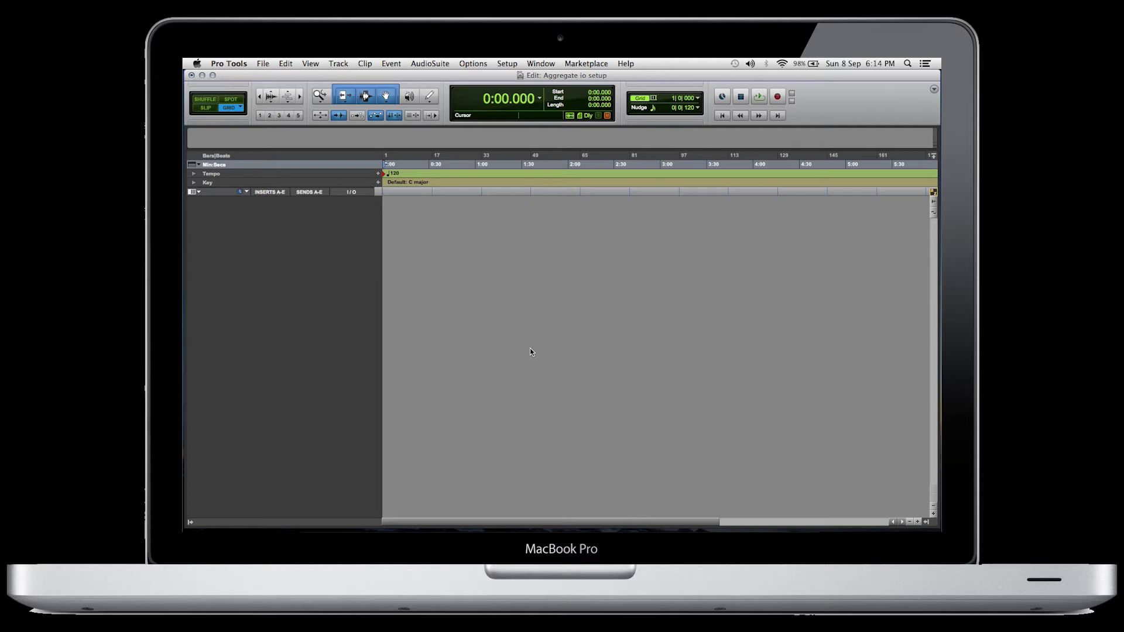
Create one stereo audio track, one mono audio track and one stereo Aux Input track.
{"action": "left_click", "coordinate": [343, 61]}
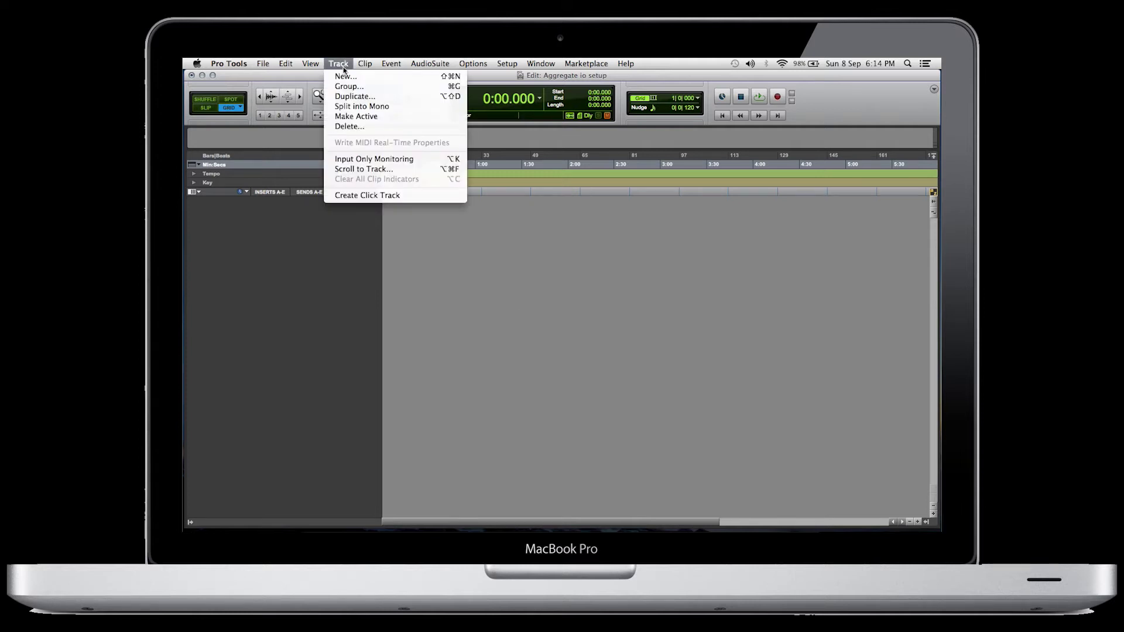
{"action": "left_click", "coordinate": [345, 77]}
{"action": "left_click", "coordinate": [703, 228]}
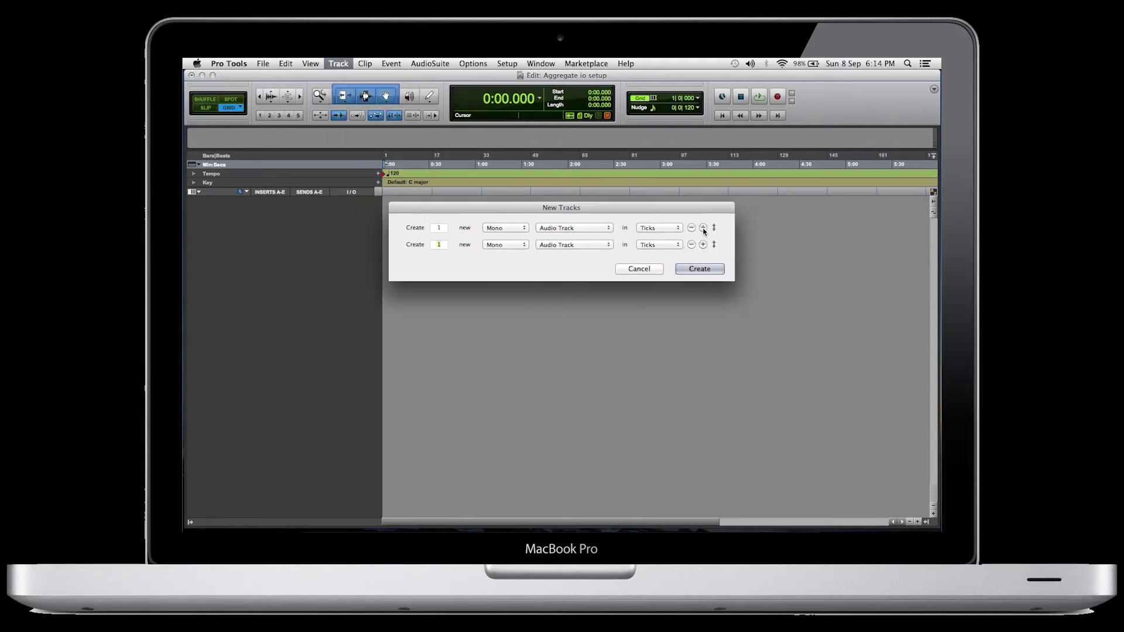
{"action": "left_click", "coordinate": [703, 228]}
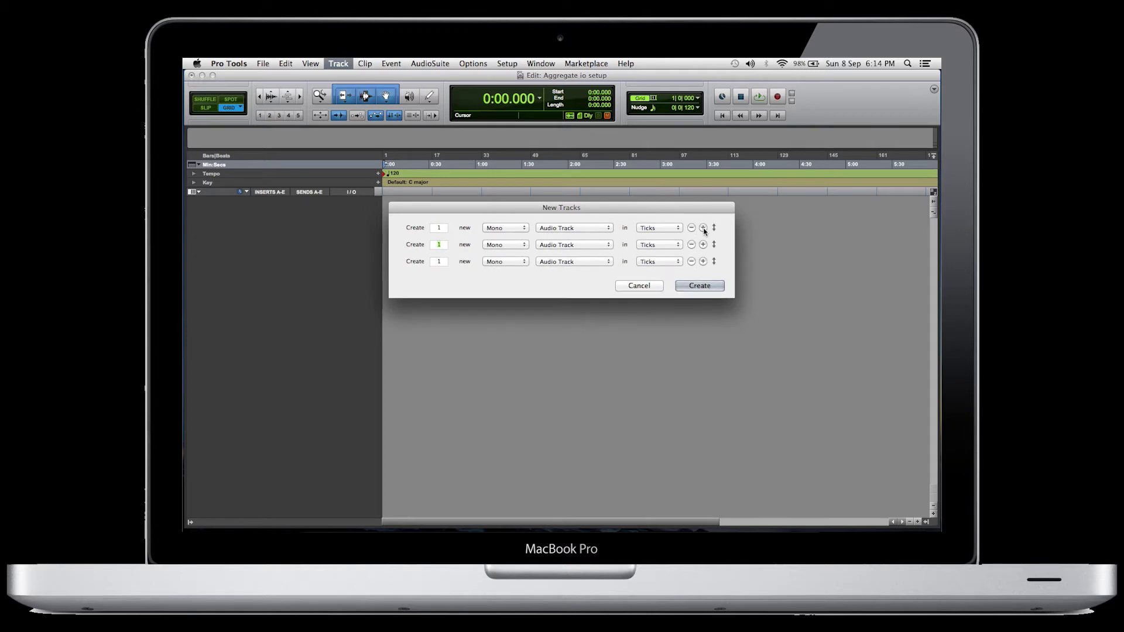
{"action": "left_click", "coordinate": [500, 228]}
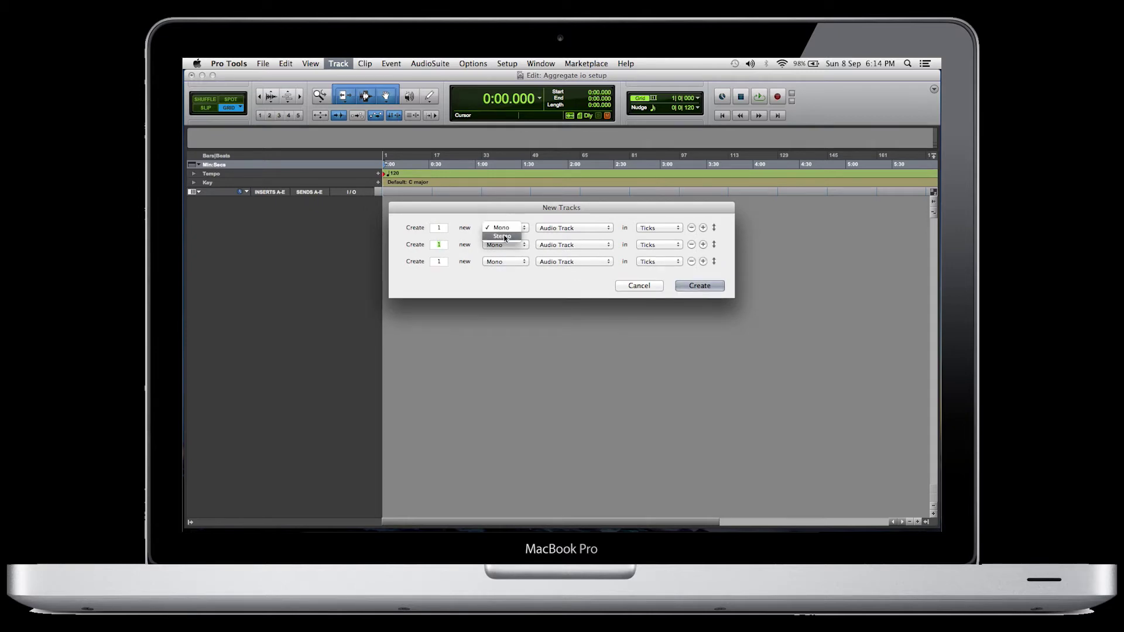
{"action": "left_click", "coordinate": [503, 237]}
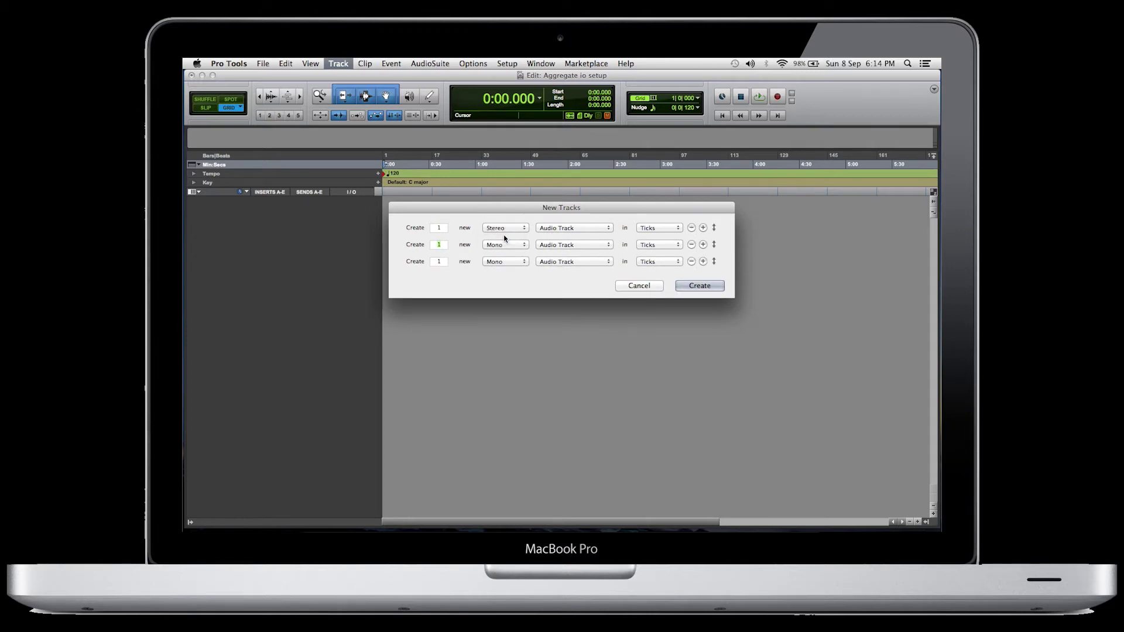
{"action": "left_click", "coordinate": [521, 261]}
{"action": "left_click", "coordinate": [504, 270]}
{"action": "left_click", "coordinate": [570, 261]}
{"action": "left_click", "coordinate": [556, 270]}
{"action": "left_click", "coordinate": [720, 285]}
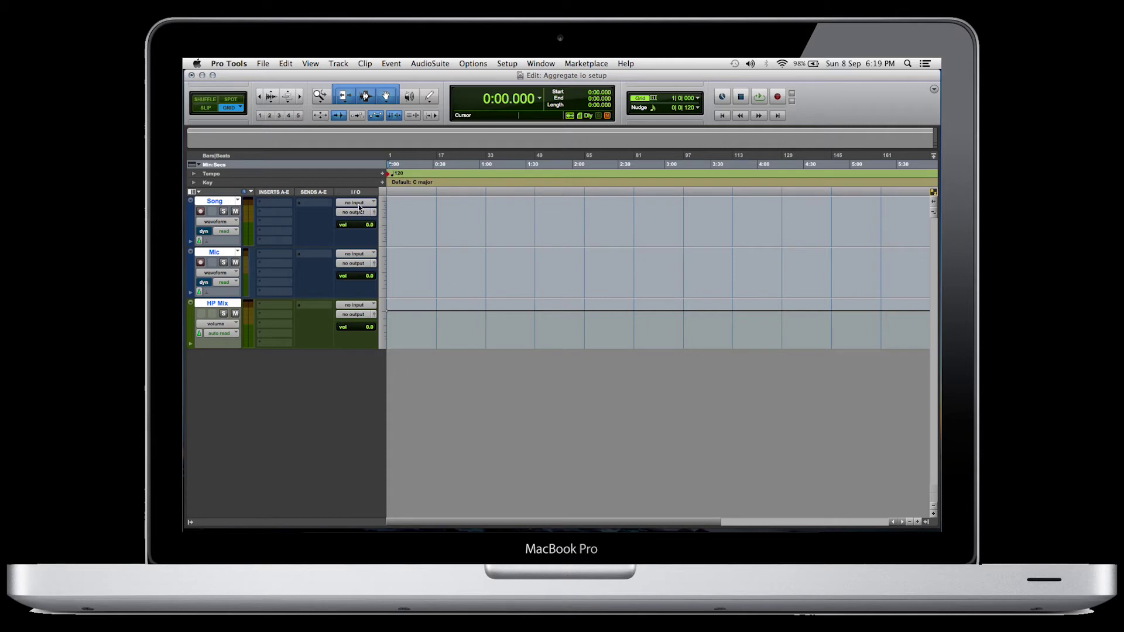
Route the Song track's output to MBOX Stereo Out L R.
{"action": "left_click", "coordinate": [357, 211]}
{"action": "mouse_move", "coordinate": [361, 232]}
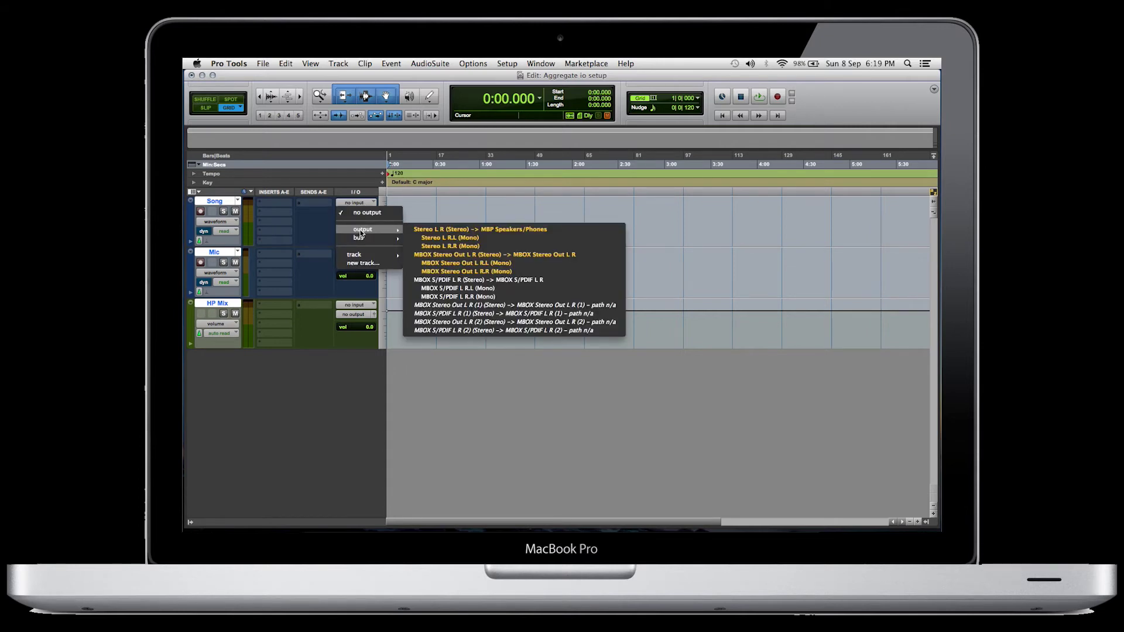
{"action": "left_click", "coordinate": [443, 255]}
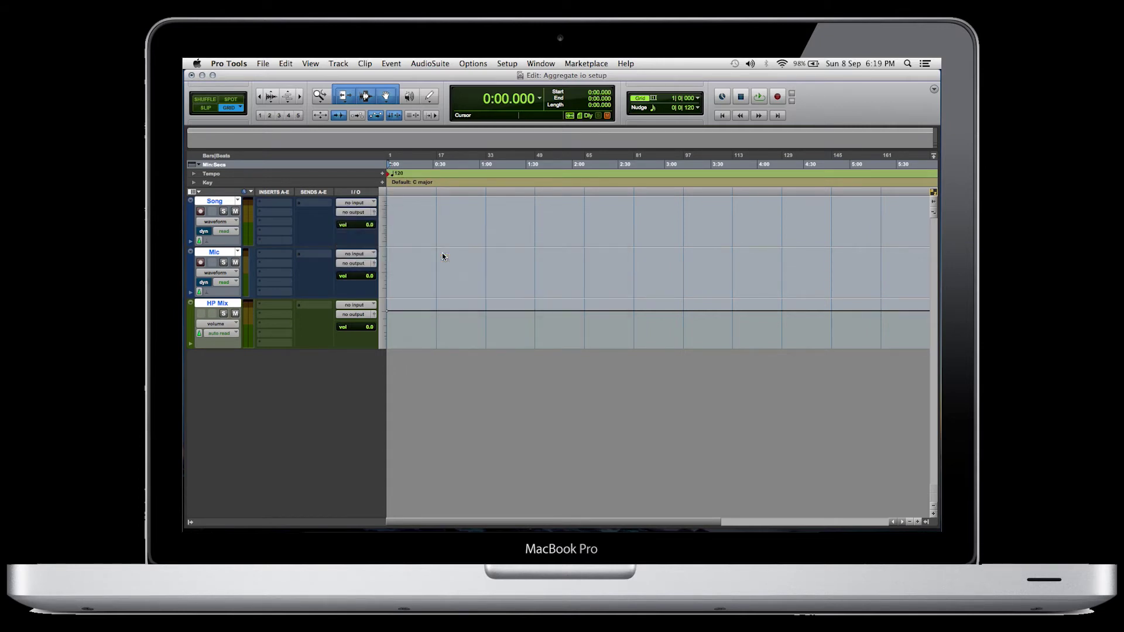
Set the Mic track's input to MBP Line-In.R and its output to MBOX Stereo Out L R.
{"action": "left_click", "coordinate": [354, 254]}
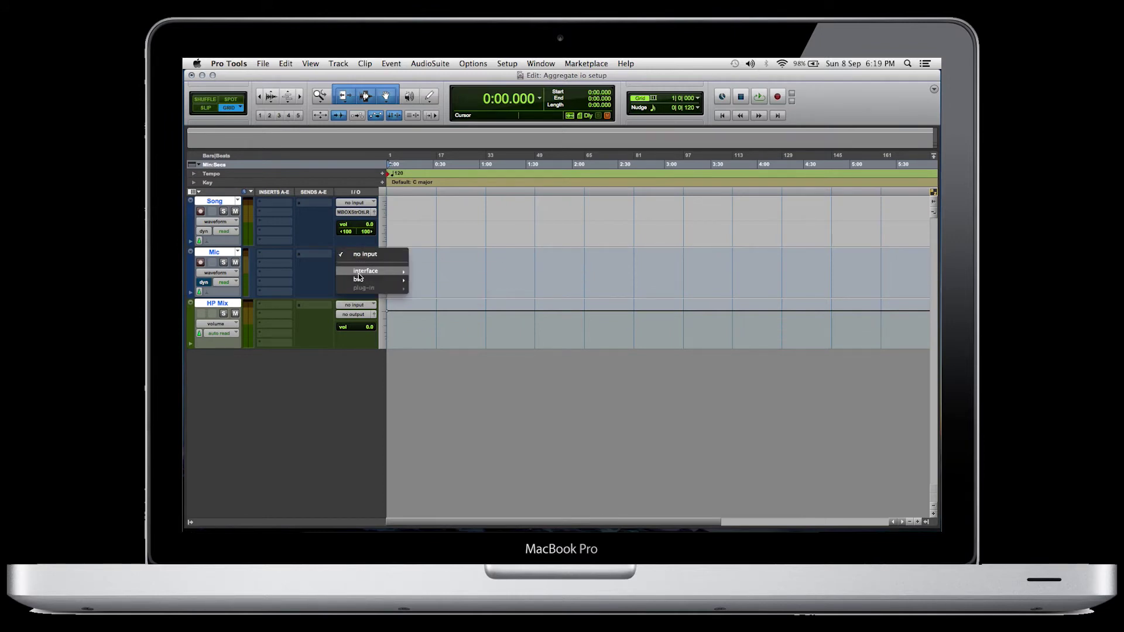
{"action": "mouse_move", "coordinate": [363, 271]}
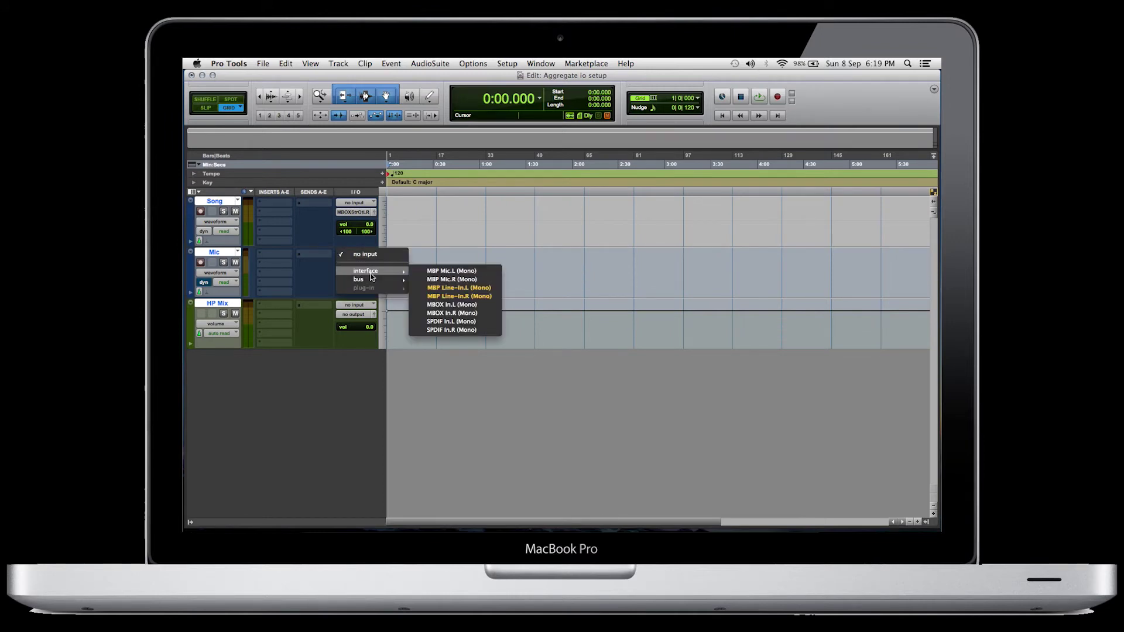
{"action": "left_click", "coordinate": [456, 296]}
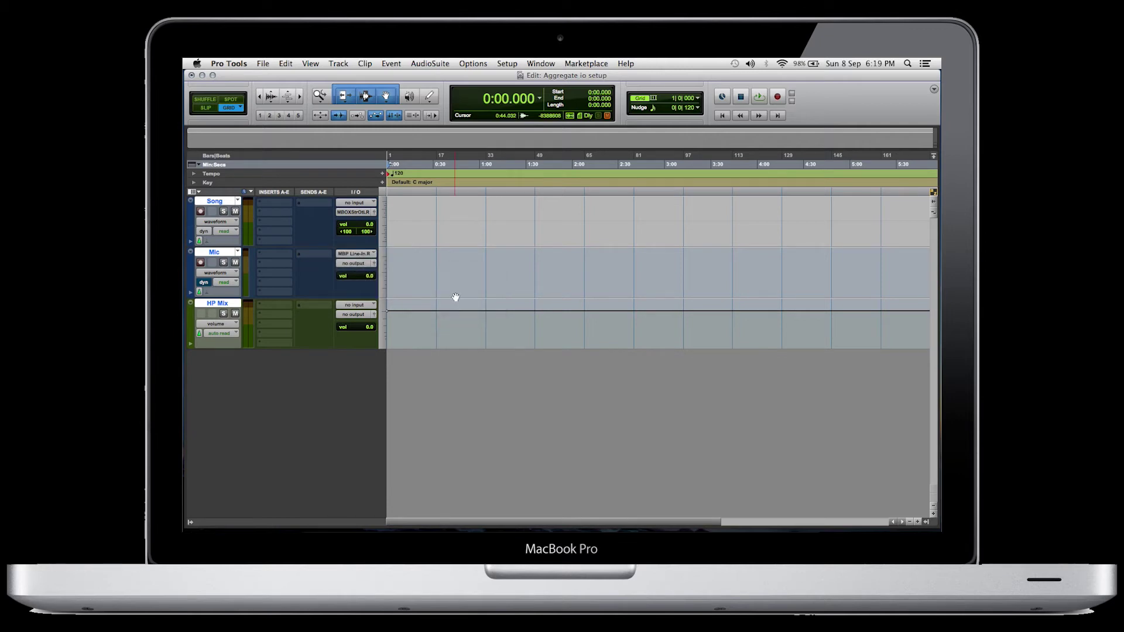
{"action": "left_click", "coordinate": [355, 262]}
{"action": "mouse_move", "coordinate": [362, 285]}
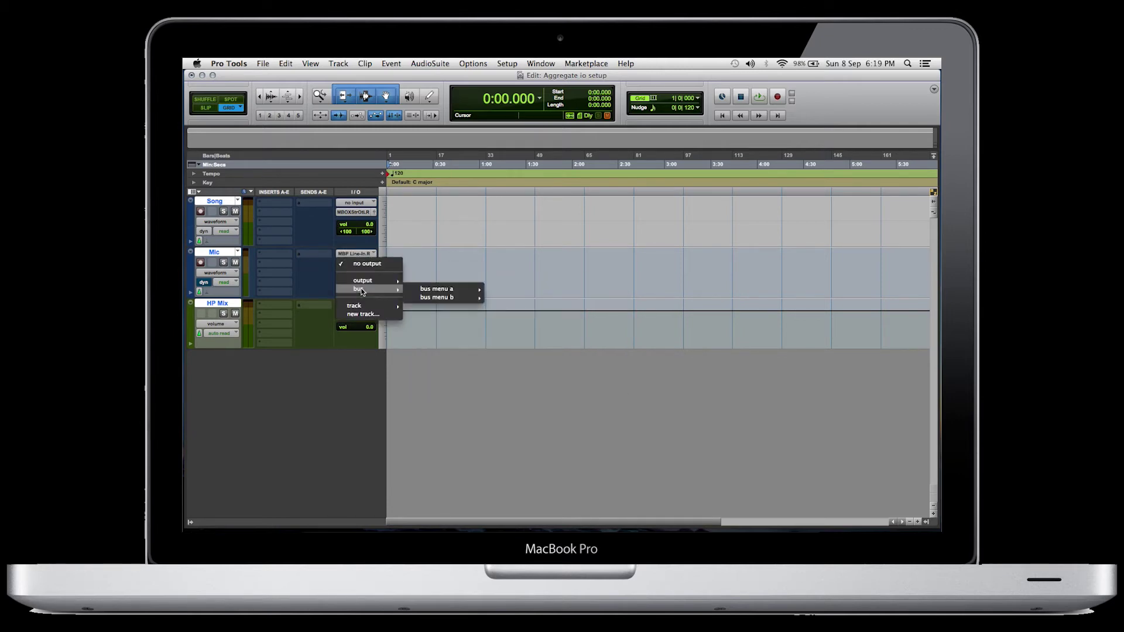
{"action": "left_click", "coordinate": [449, 306]}
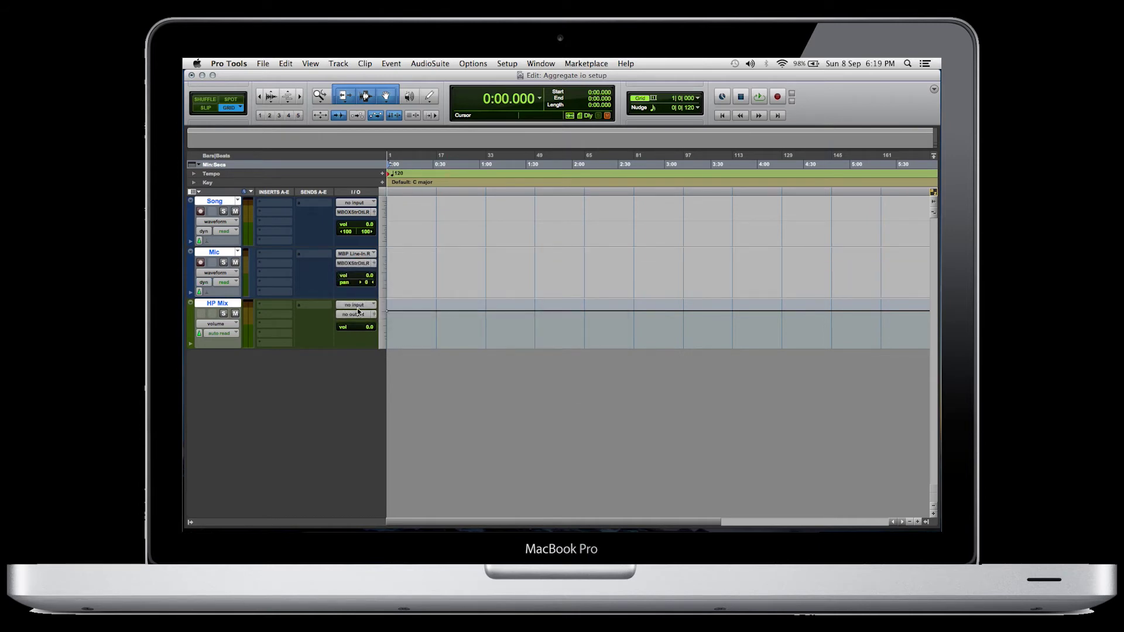
Set the HP Mix aux input to the Headphone Mix (Stereo) bus and its output to Stereo L R.
{"action": "left_click", "coordinate": [358, 306]}
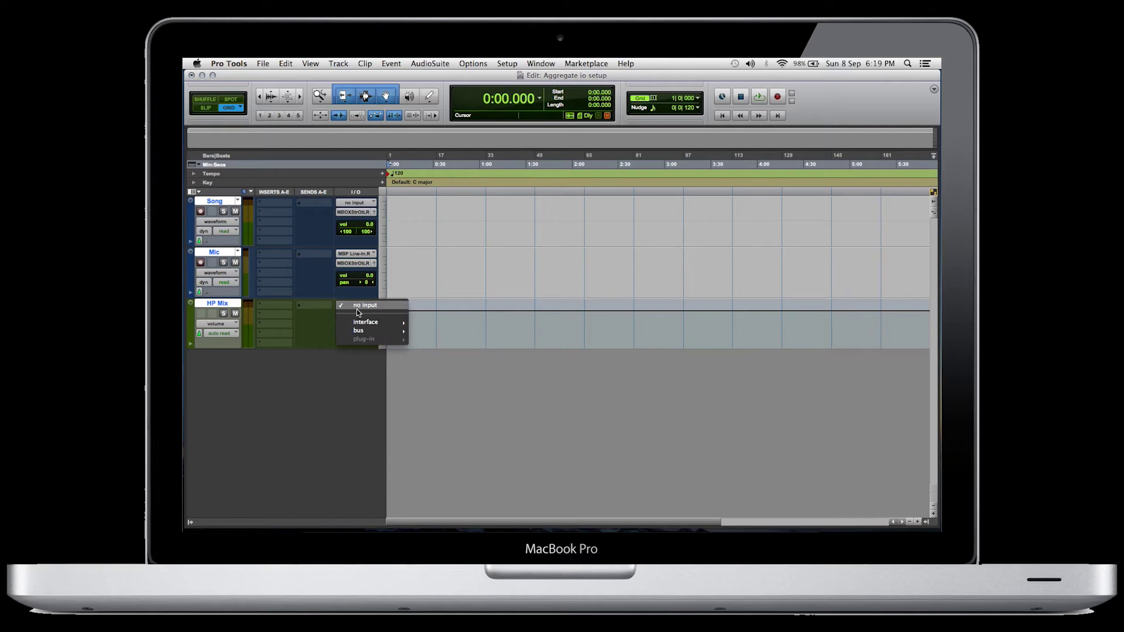
{"action": "mouse_move", "coordinate": [358, 329]}
{"action": "mouse_move", "coordinate": [438, 330]}
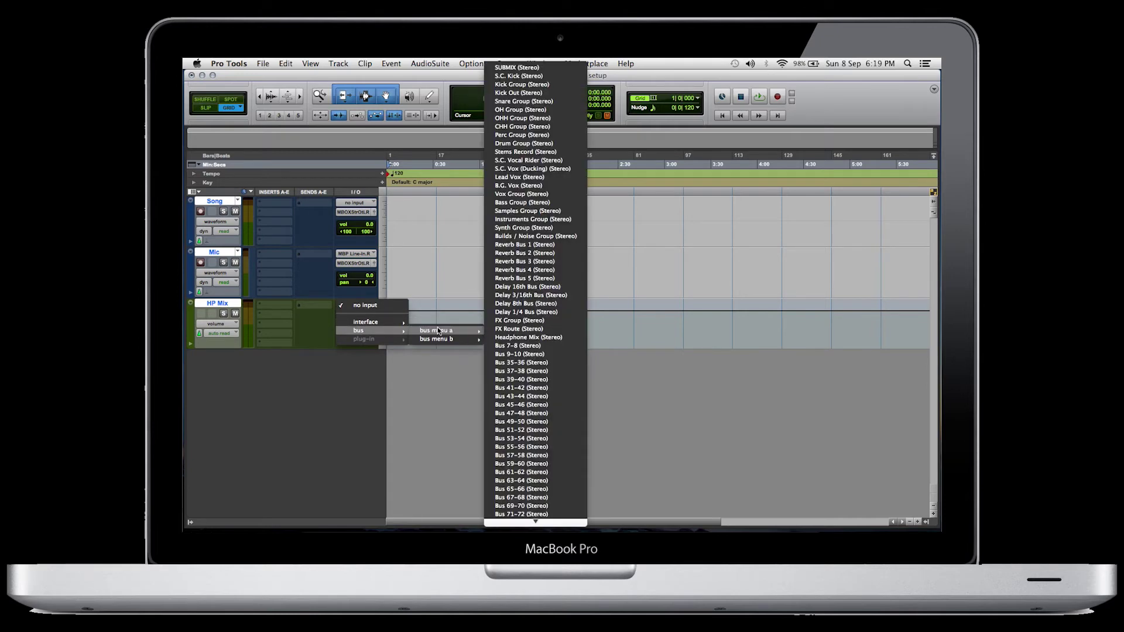
{"action": "left_click", "coordinate": [518, 340]}
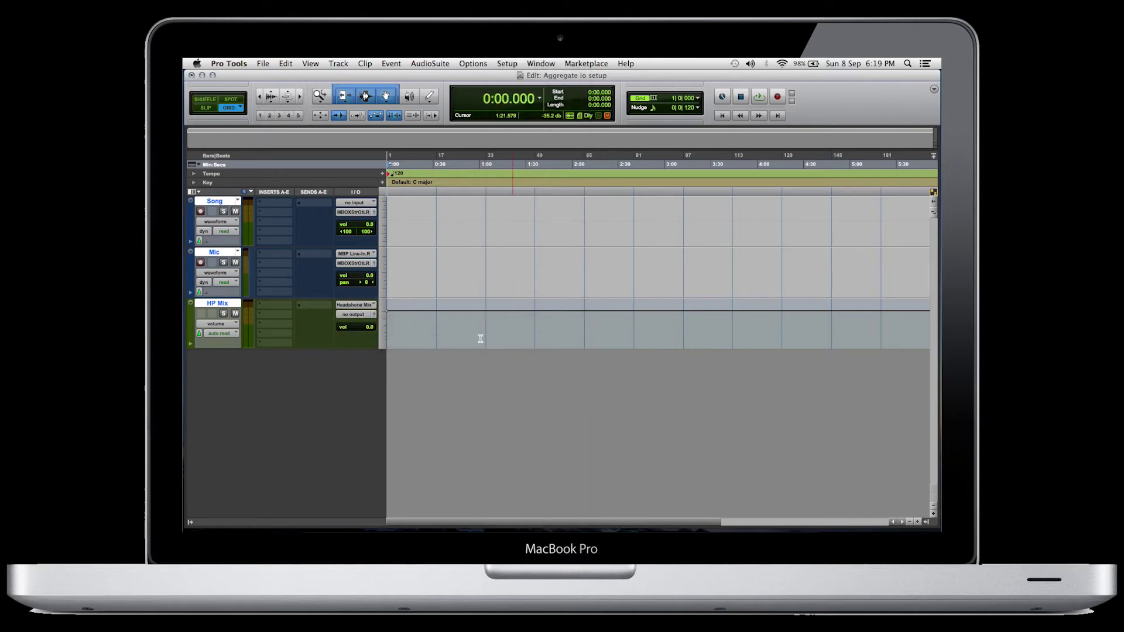
{"action": "left_click", "coordinate": [353, 316]}
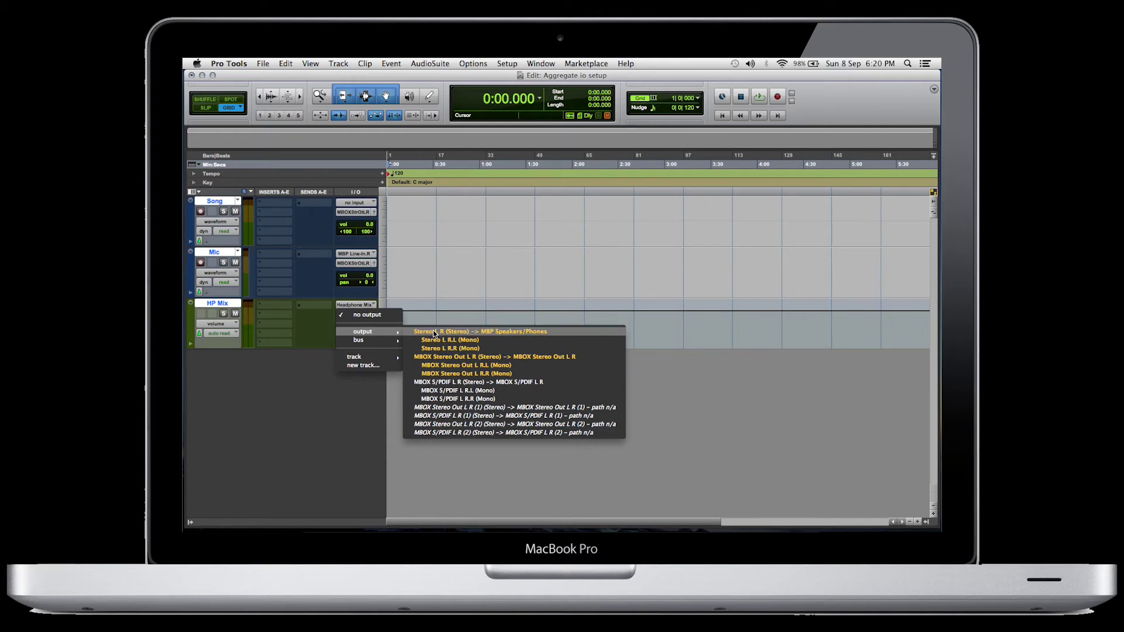
{"action": "left_click", "coordinate": [433, 332]}
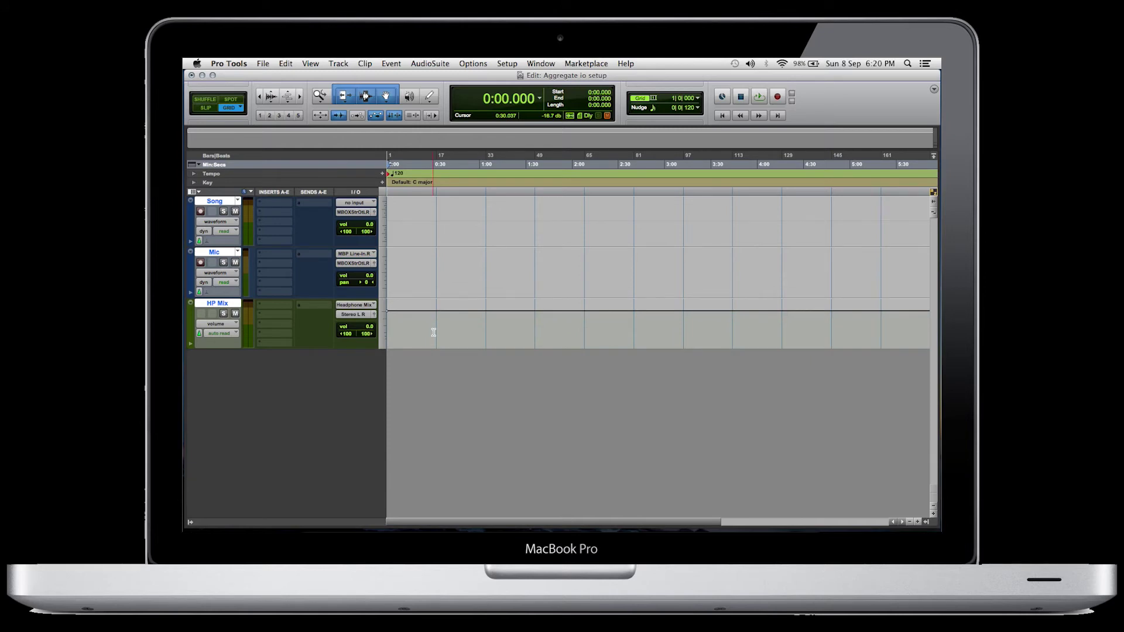
Add a send to the Headphone Mix bus on both the Song and Mic tracks.
{"action": "left_click", "coordinate": [314, 203]}
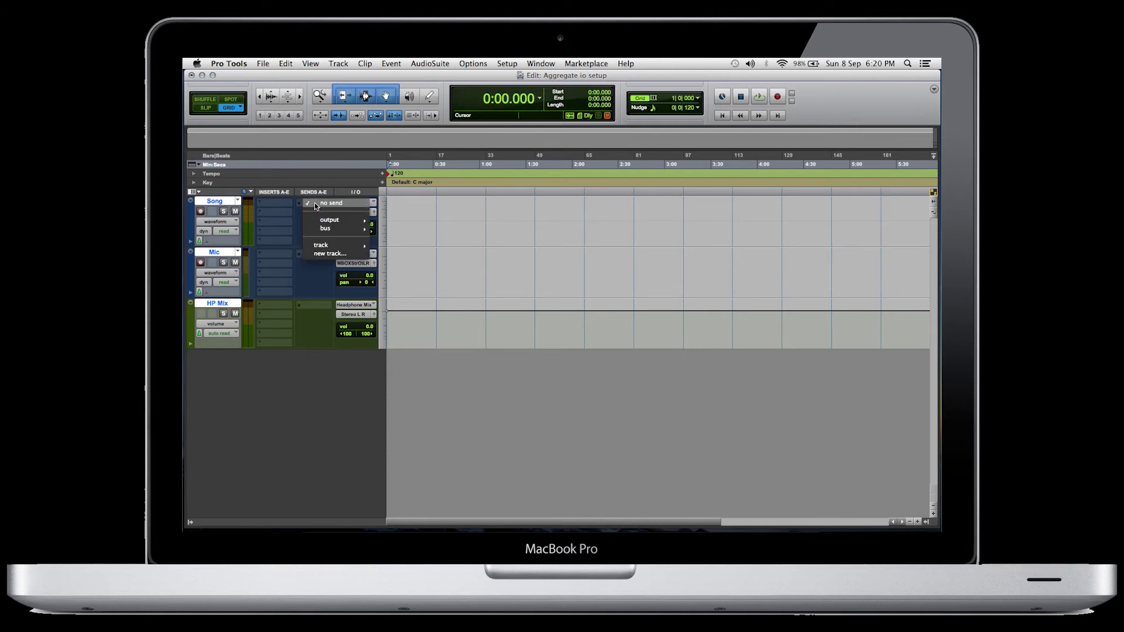
{"action": "mouse_move", "coordinate": [323, 221]}
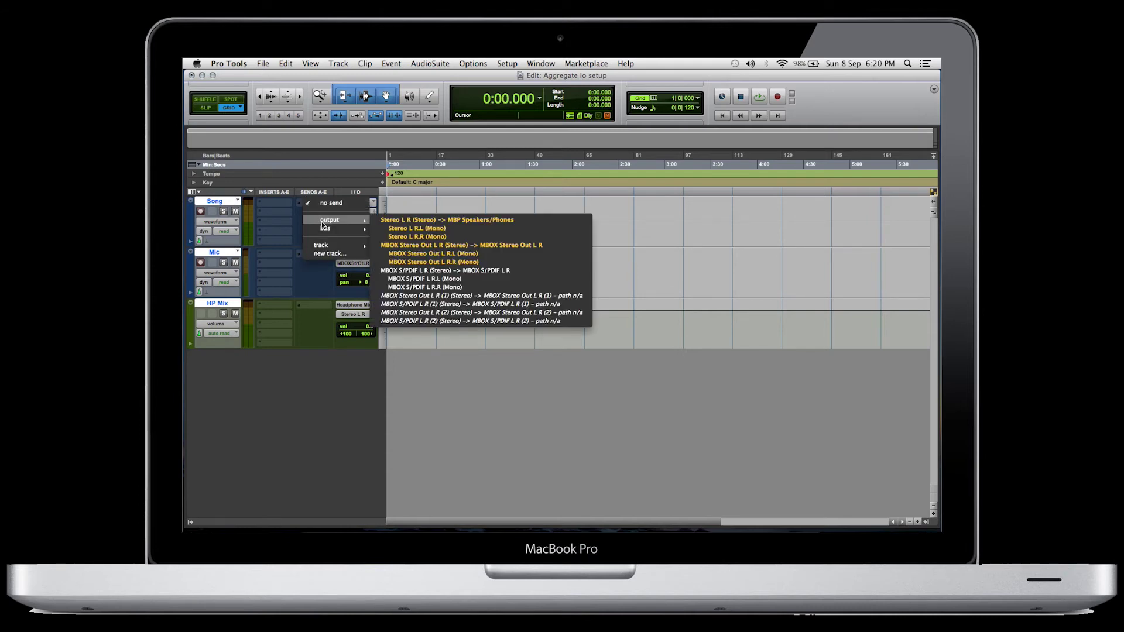
{"action": "mouse_move", "coordinate": [403, 230]}
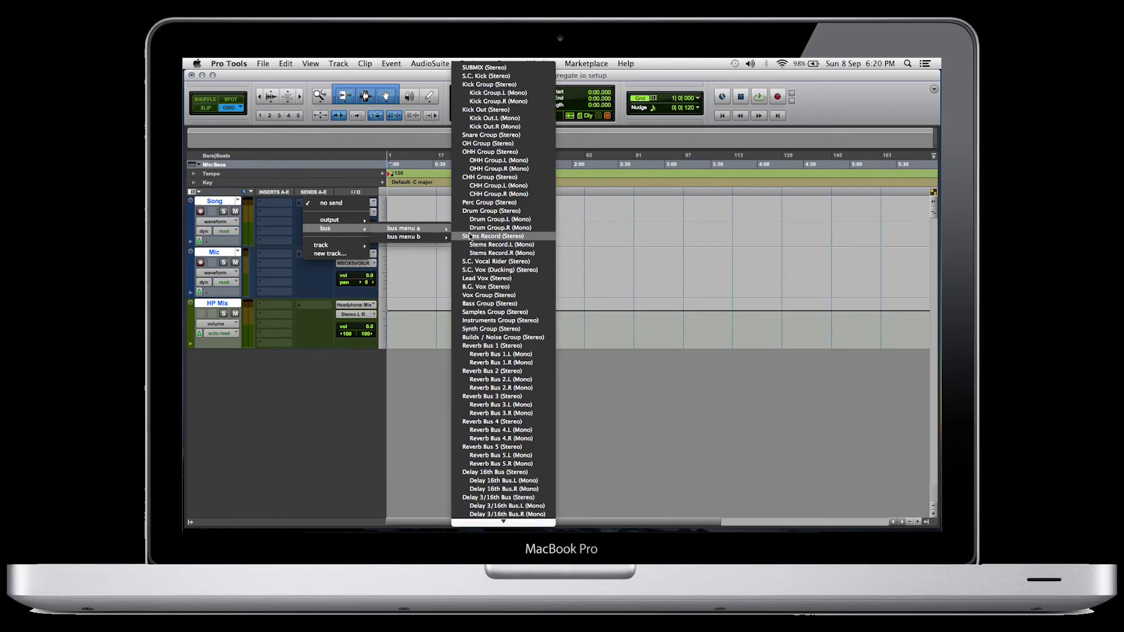
{"action": "scroll", "coordinate": [491, 351], "scroll_direction": "down", "scroll_amount": 10}
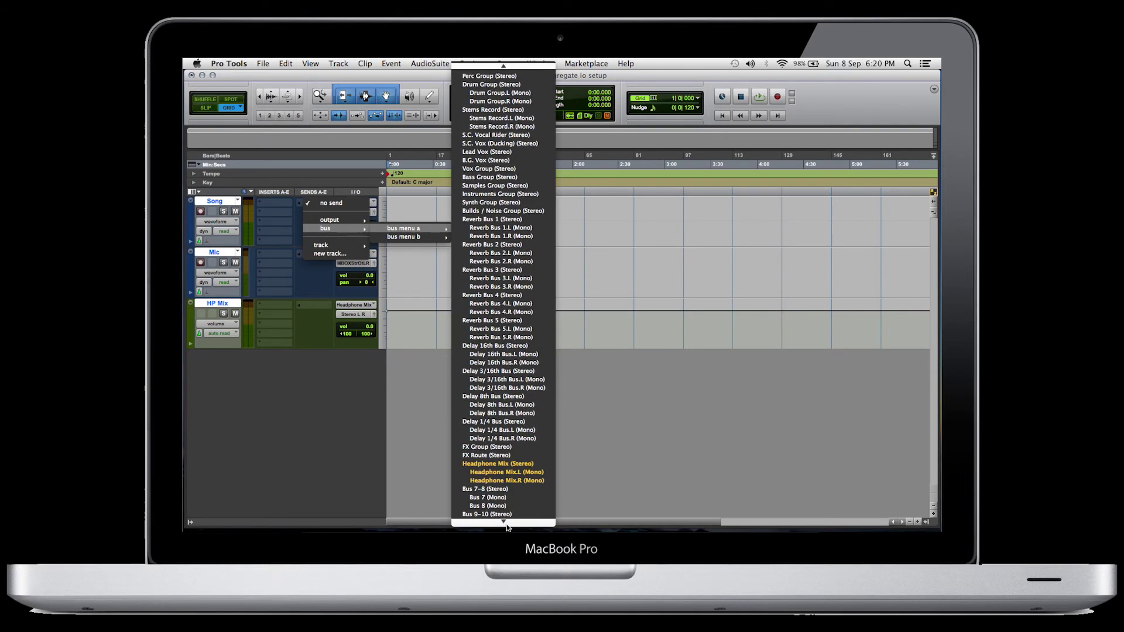
{"action": "left_click", "coordinate": [504, 414]}
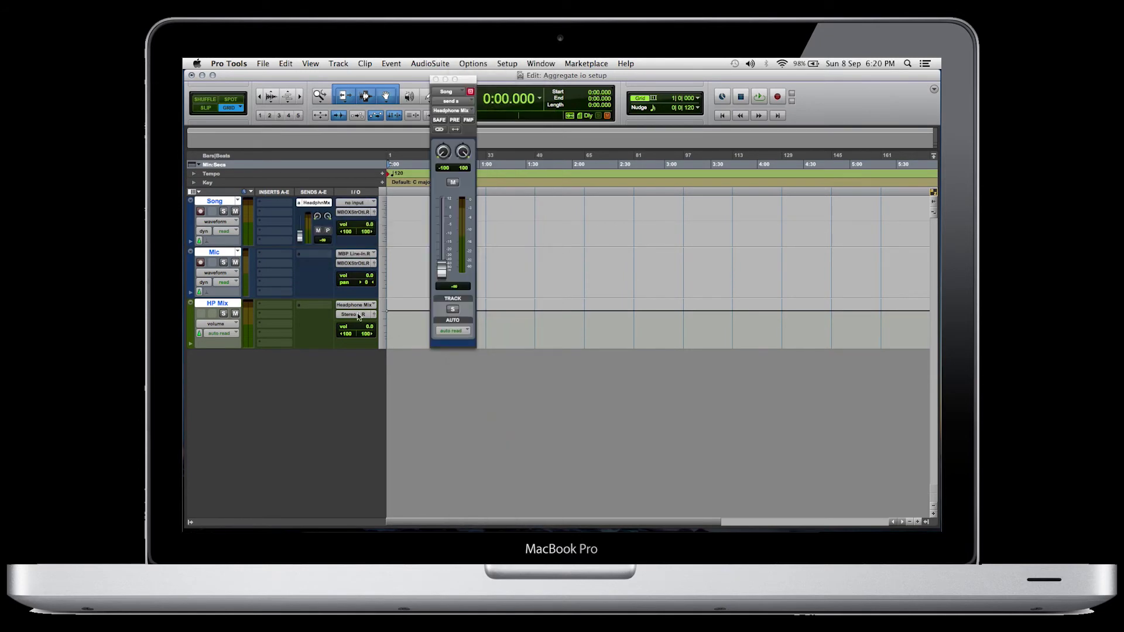
{"action": "left_click", "coordinate": [315, 254]}
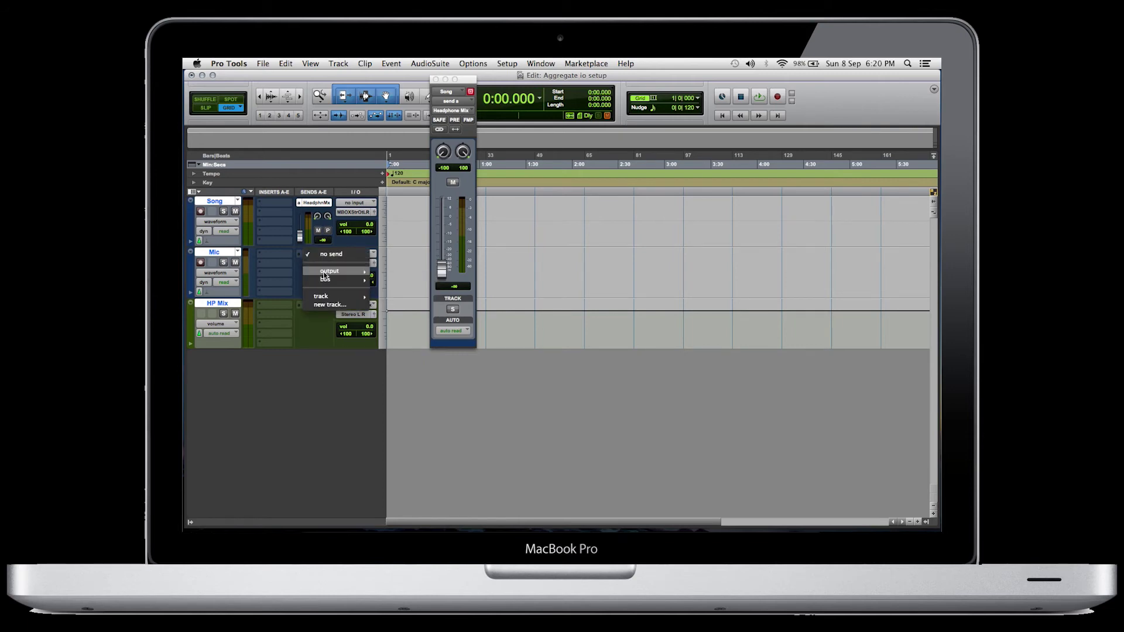
{"action": "mouse_move", "coordinate": [324, 279]}
{"action": "mouse_move", "coordinate": [429, 279]}
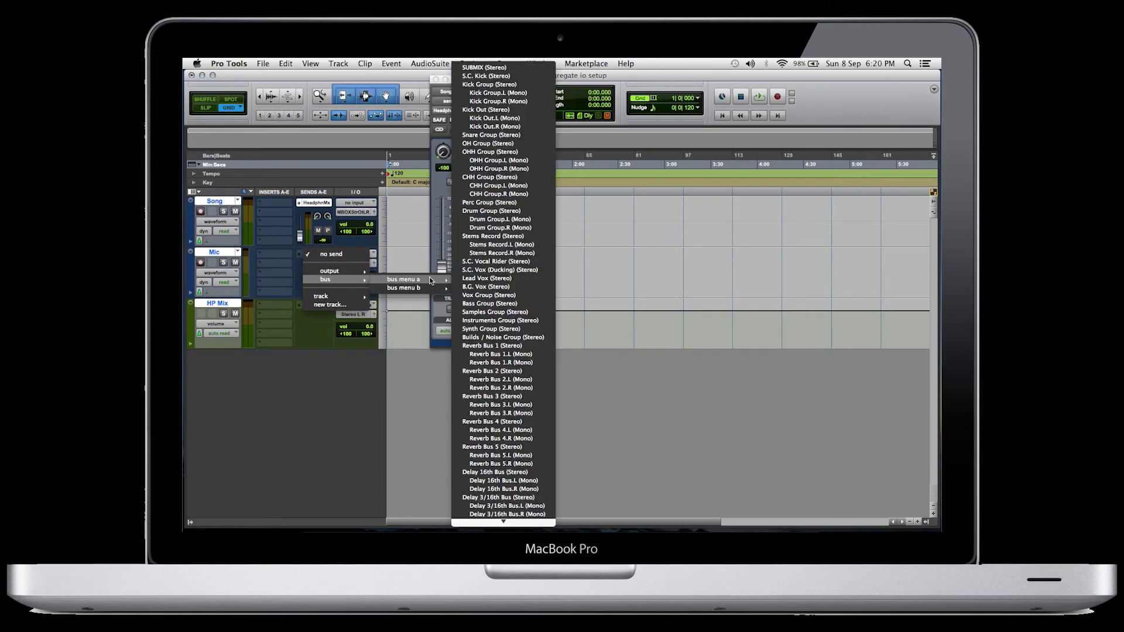
{"action": "left_click", "coordinate": [502, 363]}
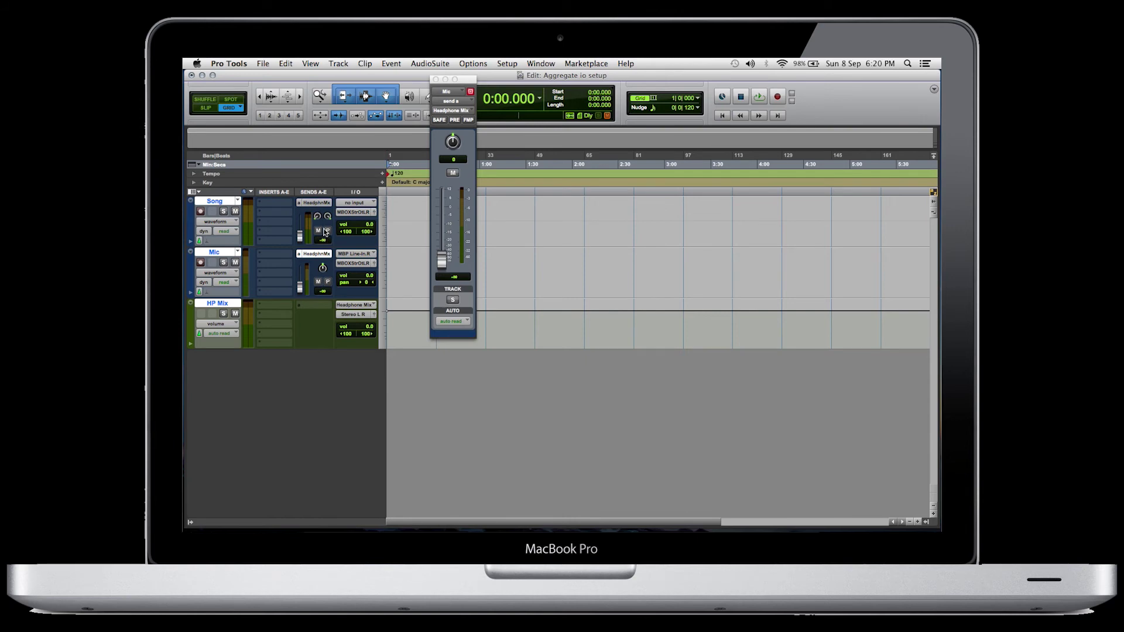
Make both headphone sends pre-fader and raise the Song send to -13.0.
{"action": "left_click", "coordinate": [327, 232]}
{"action": "left_click", "coordinate": [328, 282]}
{"action": "left_click_drag", "start_coordinate": [300, 236], "coordinate": [300, 237]}
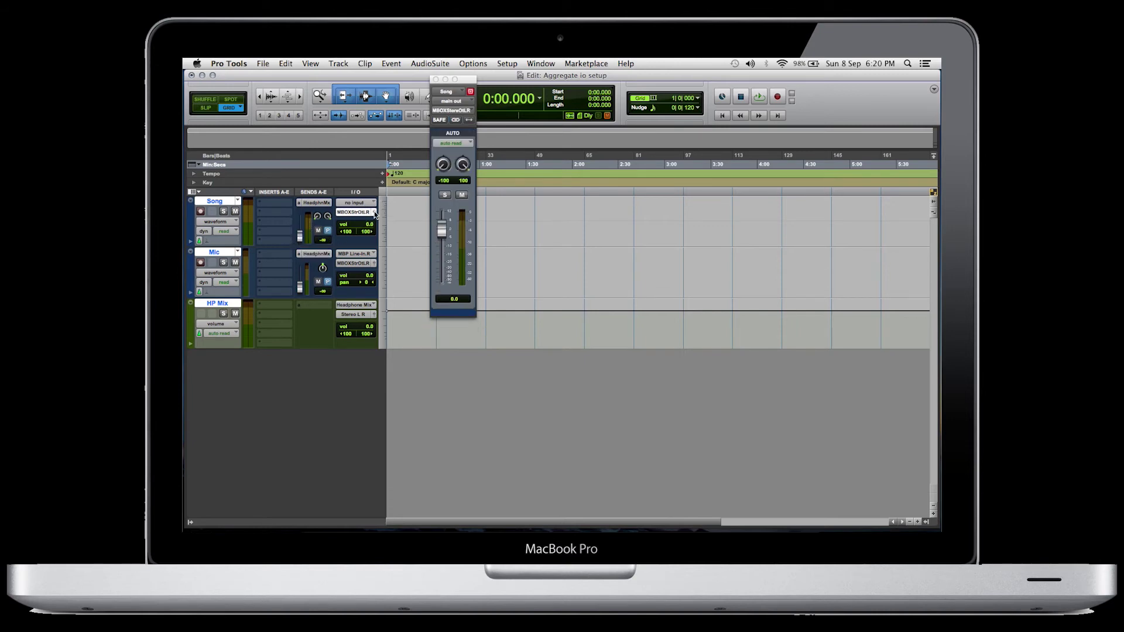
{"action": "left_click", "coordinate": [435, 79]}
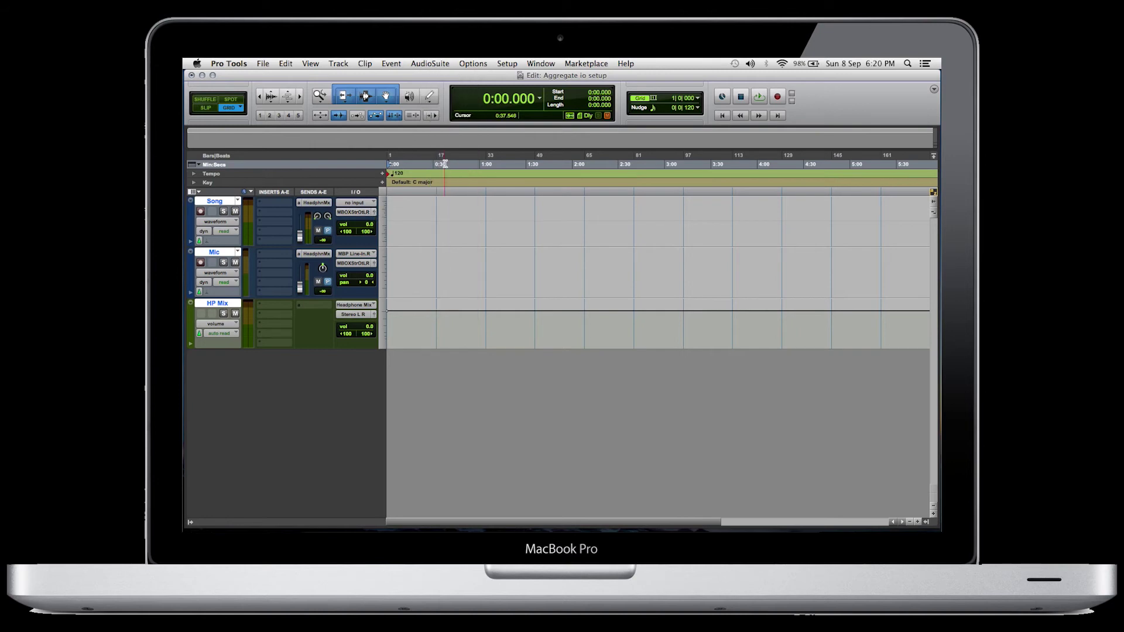
In the Mix window, adjust the Mic fader and raise its HeadphnMx send to about 0 dB.
{"action": "key", "text": "super+equal"}
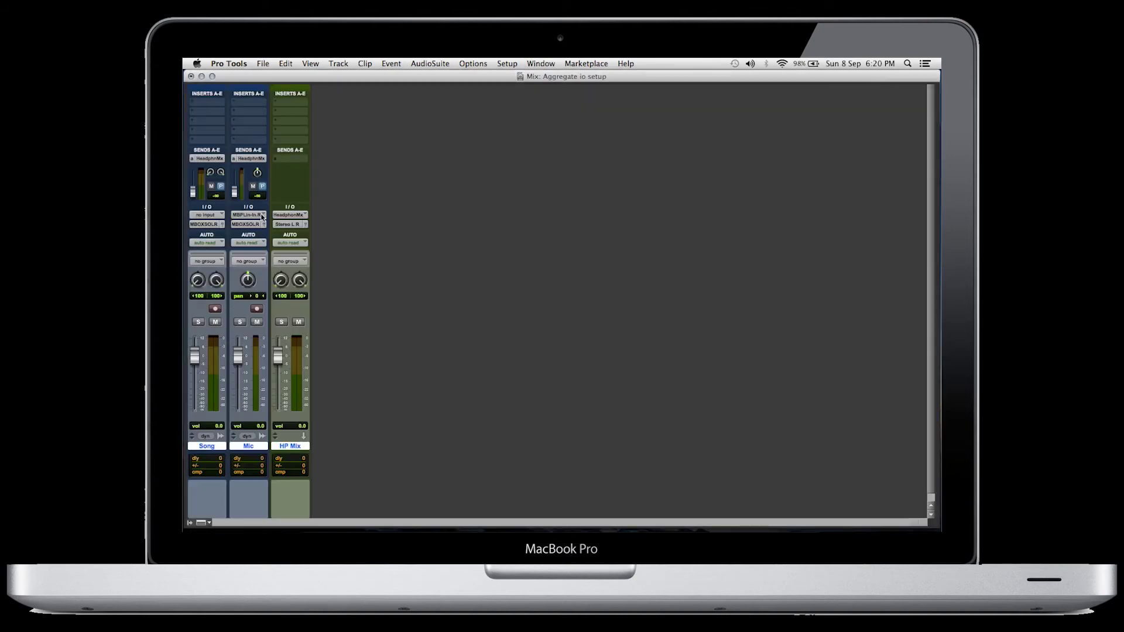
{"action": "mouse_move", "coordinate": [239, 355]}
{"action": "left_mouse_down"}
{"action": "mouse_move", "coordinate": [240, 397]}
{"action": "mouse_move", "coordinate": [239, 353]}
{"action": "left_mouse_up"}
{"action": "left_click_drag", "start_coordinate": [238, 190], "coordinate": [236, 214]}
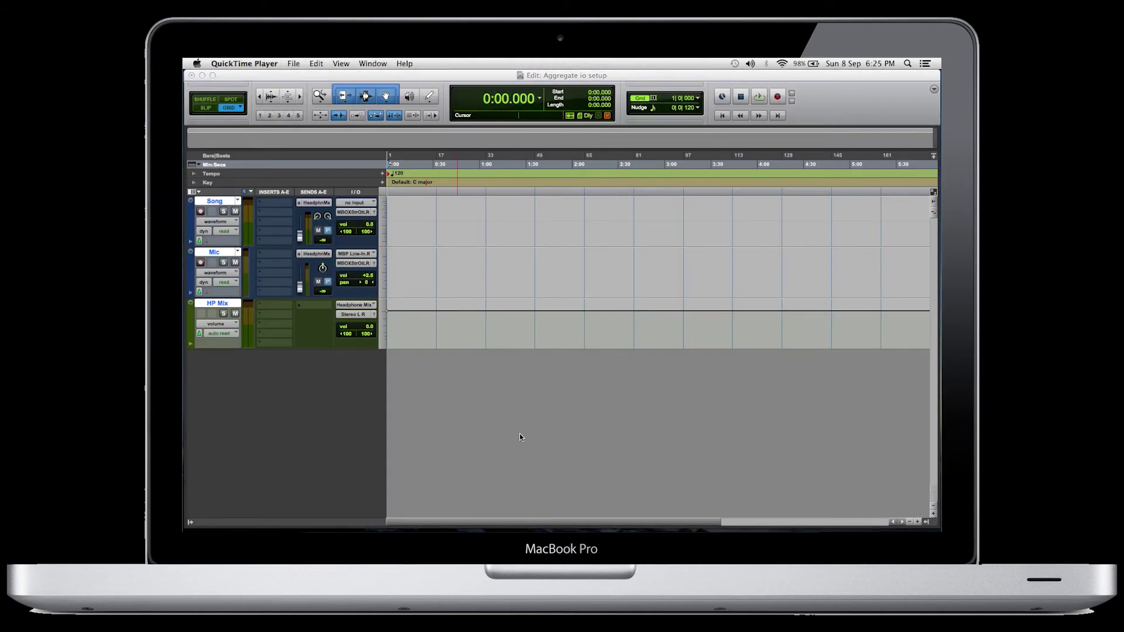
{"action": "mouse_move", "coordinate": [673, 507]}
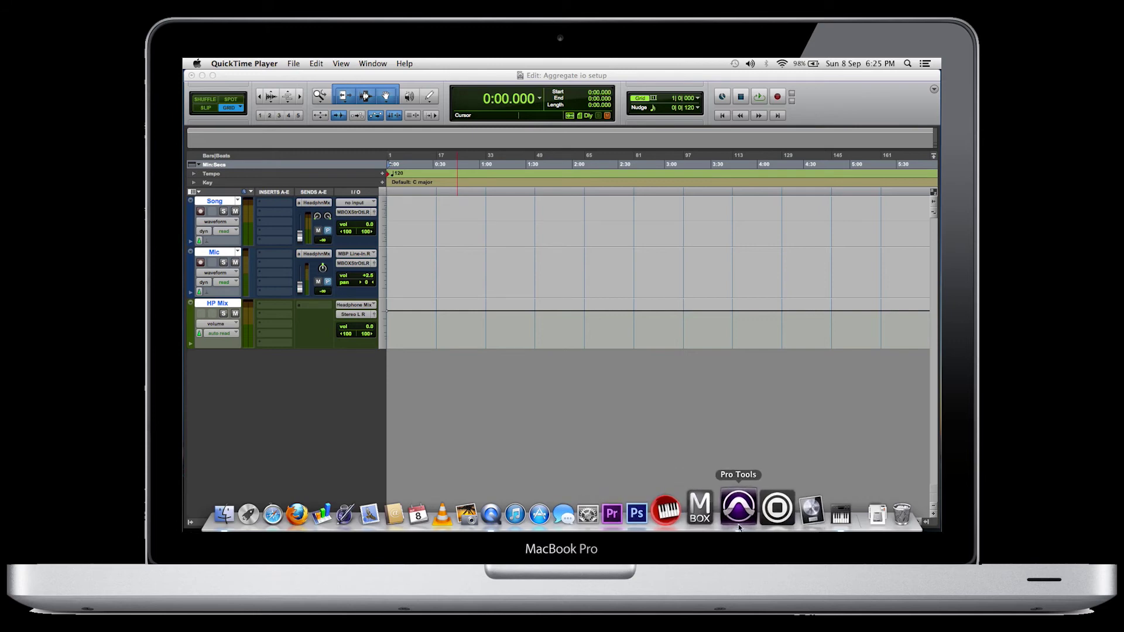
Import 'Don't Hang Up.mp3' from Finder onto the Song track and place the clip at 0:00.
{"action": "left_click", "coordinate": [253, 522]}
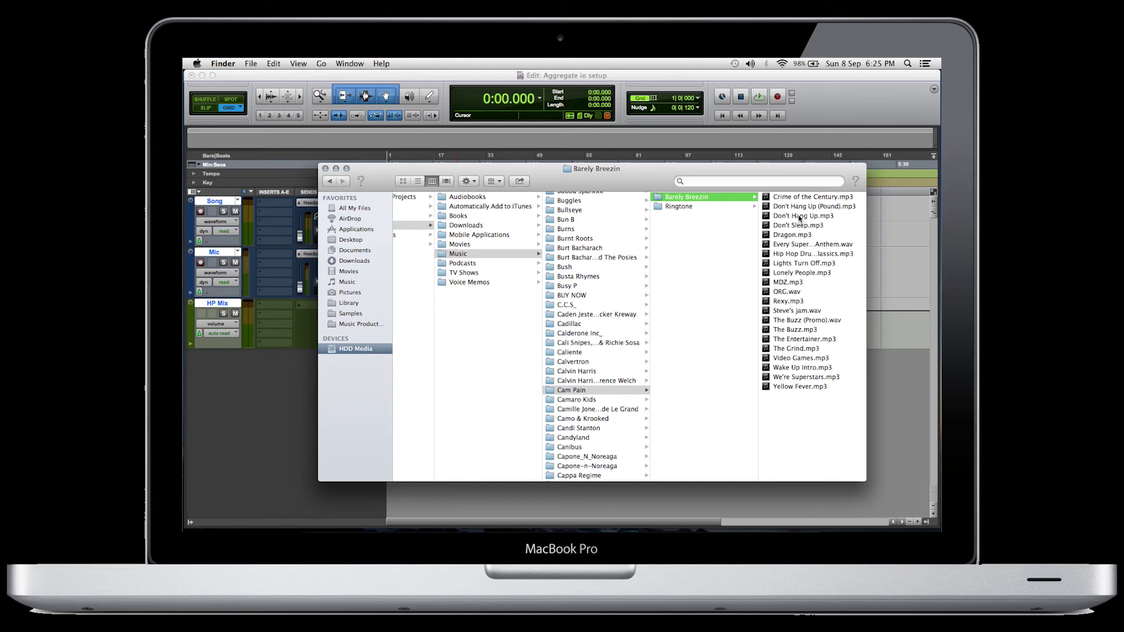
{"action": "left_click", "coordinate": [883, 220]}
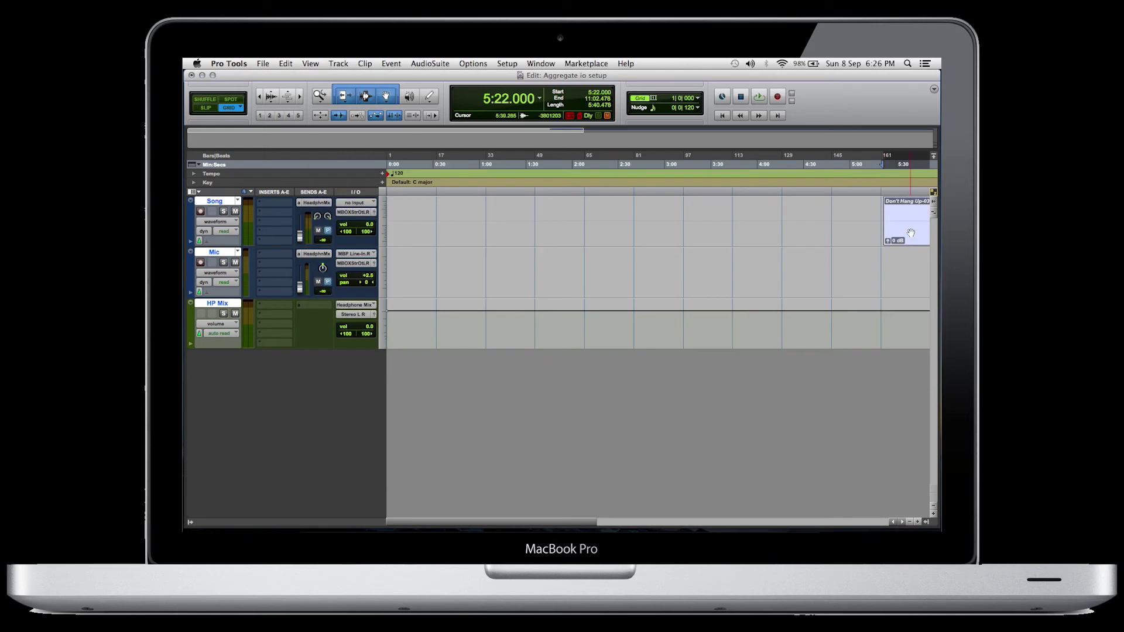
{"action": "left_click", "coordinate": [910, 230]}
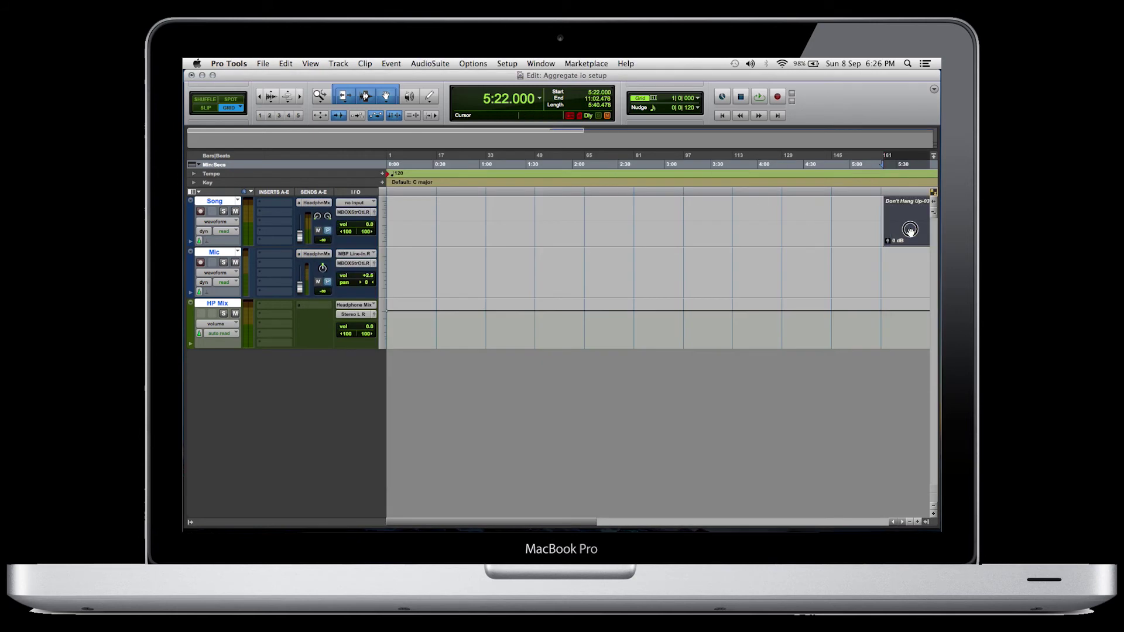
{"action": "left_click_drag", "start_coordinate": [910, 229], "coordinate": [390, 210]}
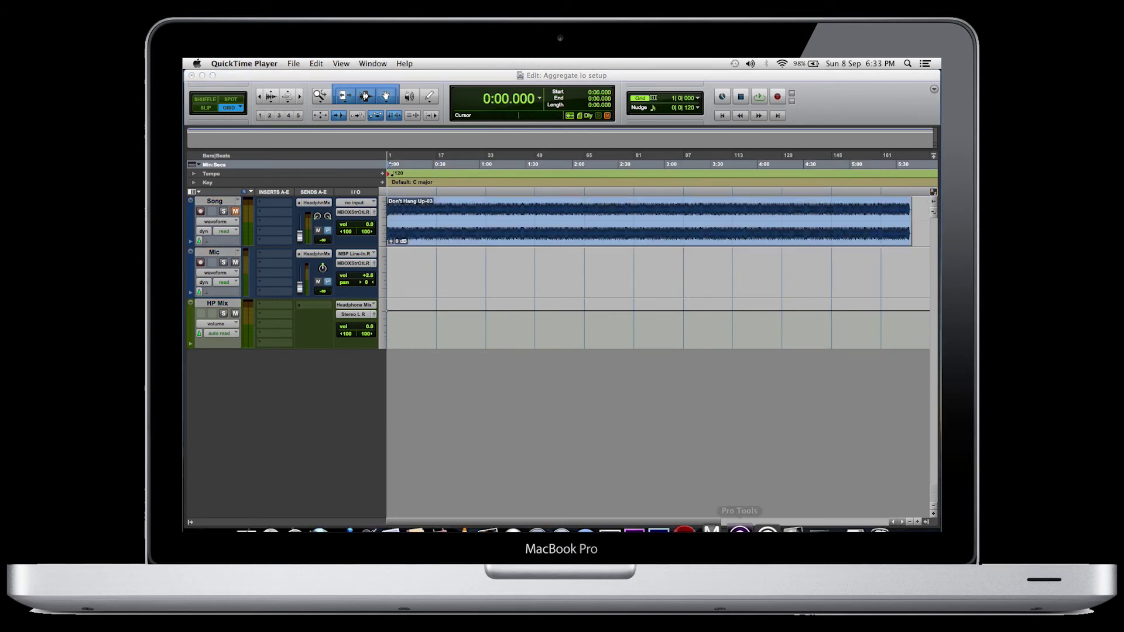
Open the Mbox Control Panel mixer, inspect its inputs and pan knobs, then close it.
{"action": "left_click", "coordinate": [720, 518]}
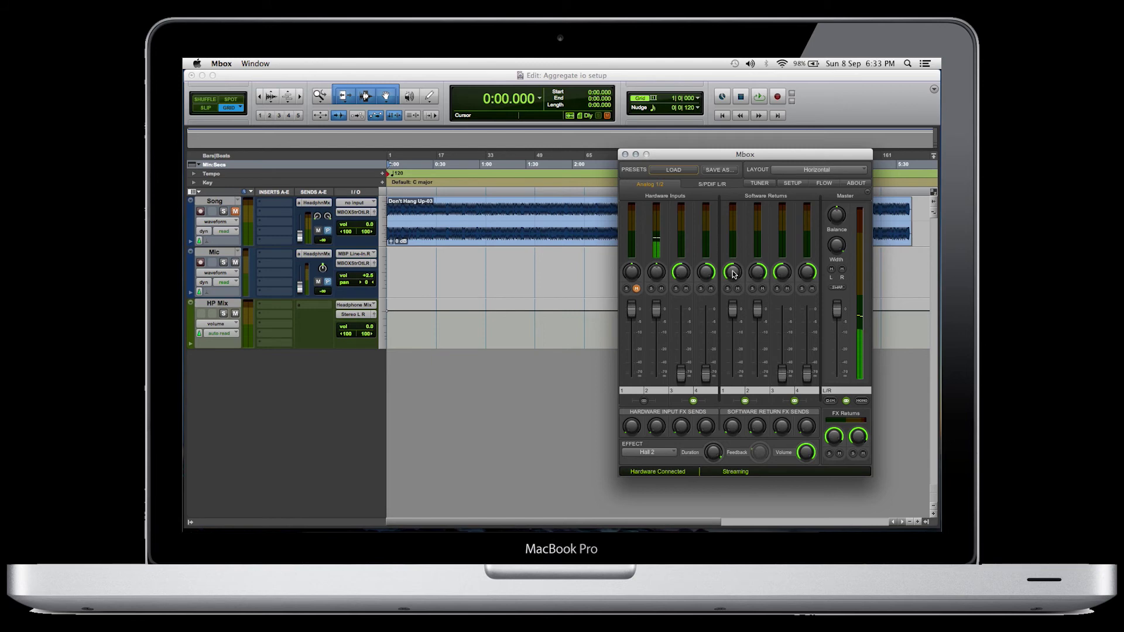
{"action": "mouse_move", "coordinate": [765, 284]}
{"action": "mouse_move", "coordinate": [632, 274]}
{"action": "left_click", "coordinate": [626, 154]}
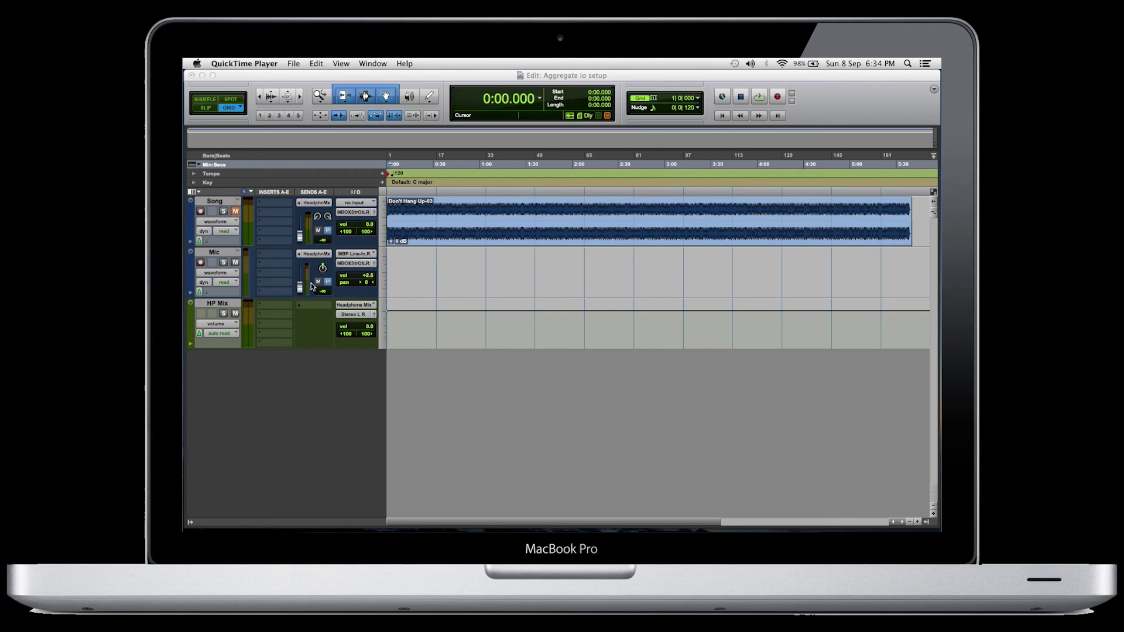
Raise the Song and Mic HeadphnMx send faders up from -∞ to audible levels.
{"action": "left_click", "coordinate": [300, 236]}
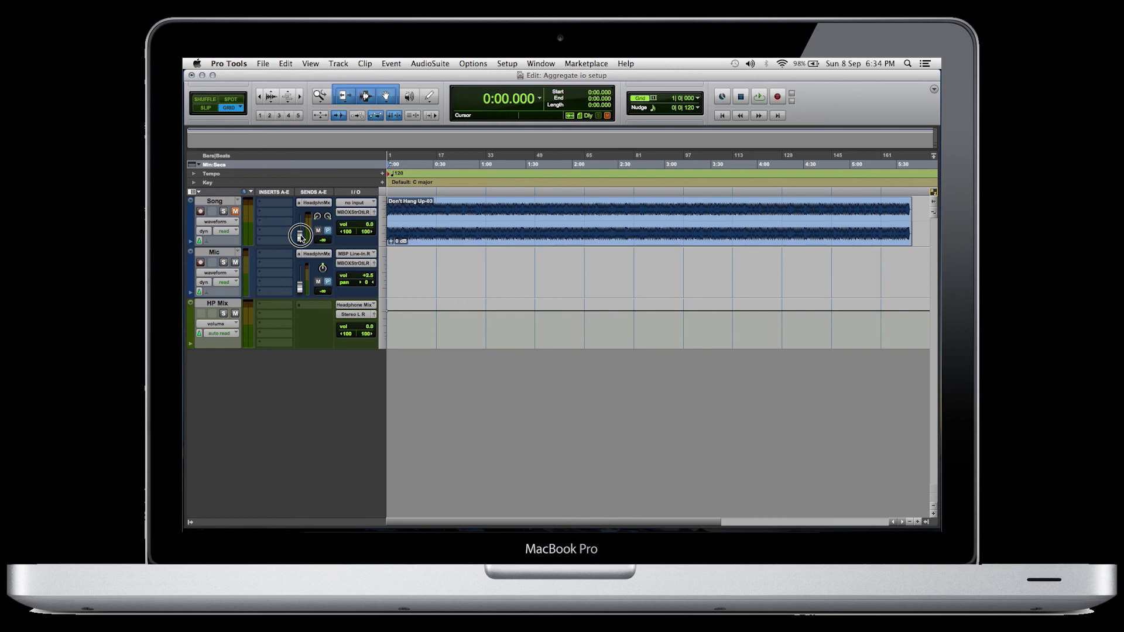
{"action": "left_click_drag", "start_coordinate": [300, 236], "coordinate": [301, 227]}
{"action": "left_click_drag", "start_coordinate": [301, 286], "coordinate": [300, 275]}
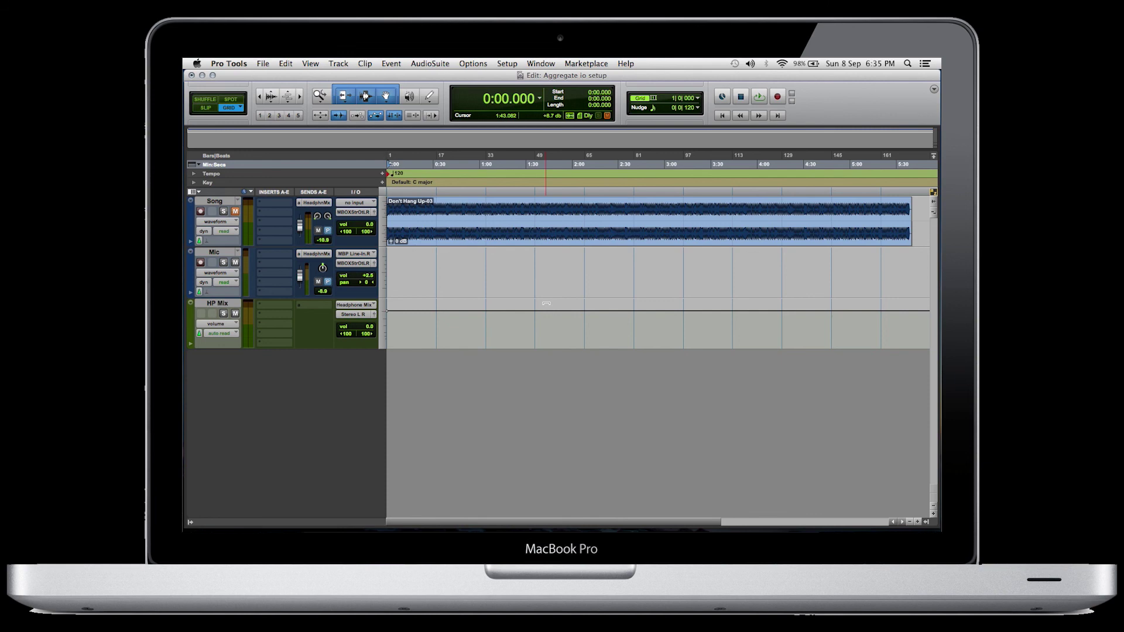
{"action": "left_click", "coordinate": [523, 242]}
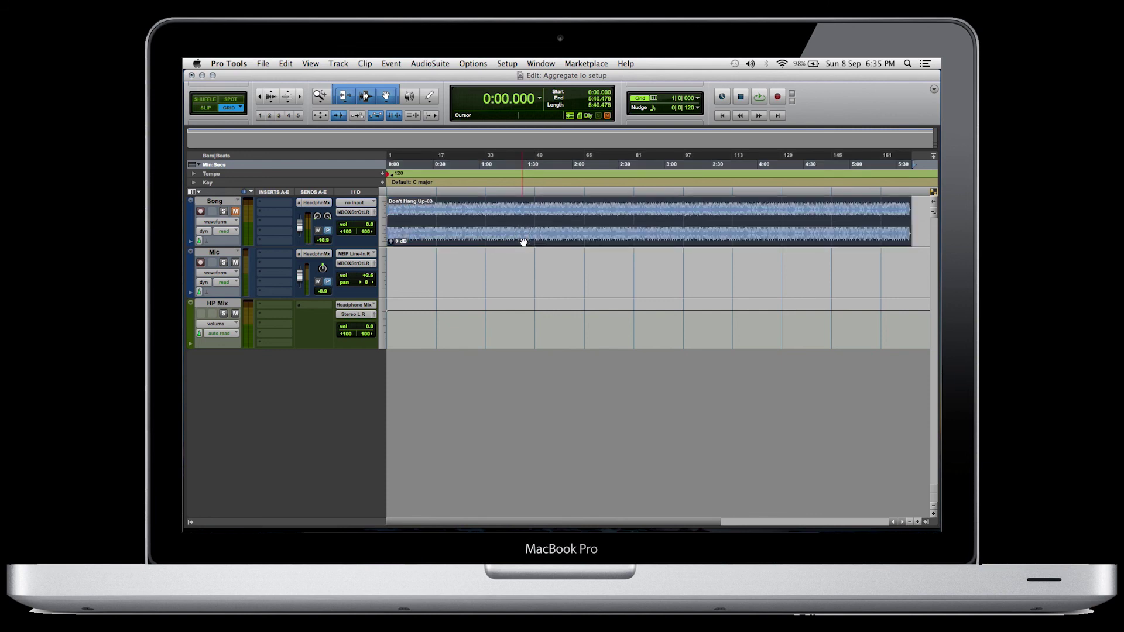